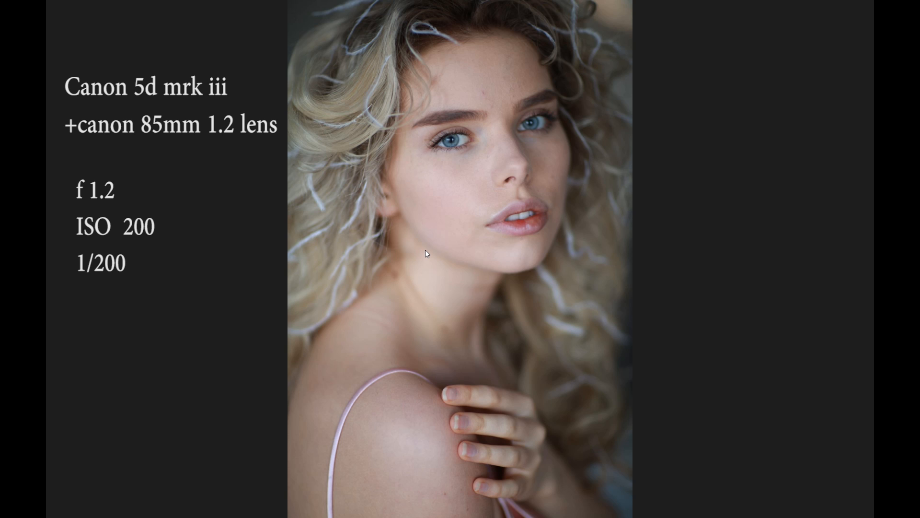
# Open the raw portrait 094A0257.CR2 in Adobe Photoshop CS6
pyautogui.rightClick(133, 445)
pyautogui.click(108, 497)
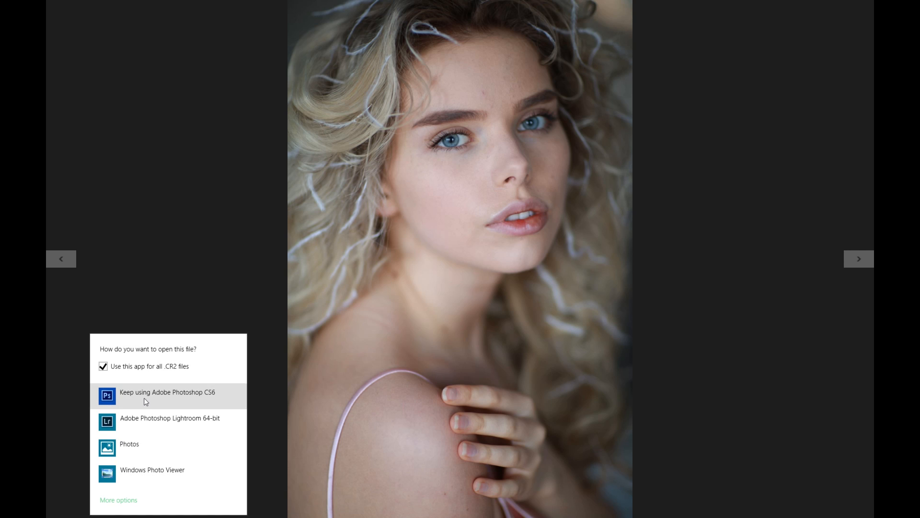
pyautogui.click(146, 402)
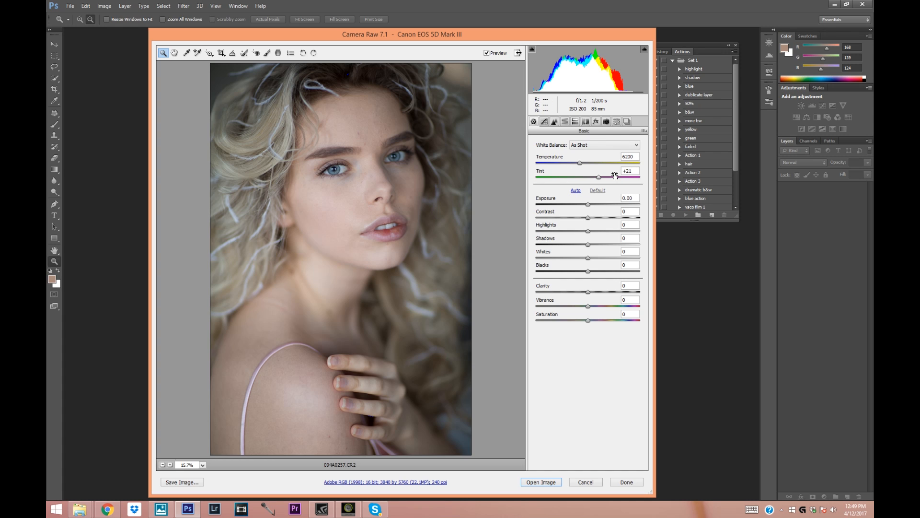
# Set the raw photo's exposure to +0.35 and its contrast to +38
pyautogui.moveTo(589, 206); pyautogui.dragTo(593, 207)
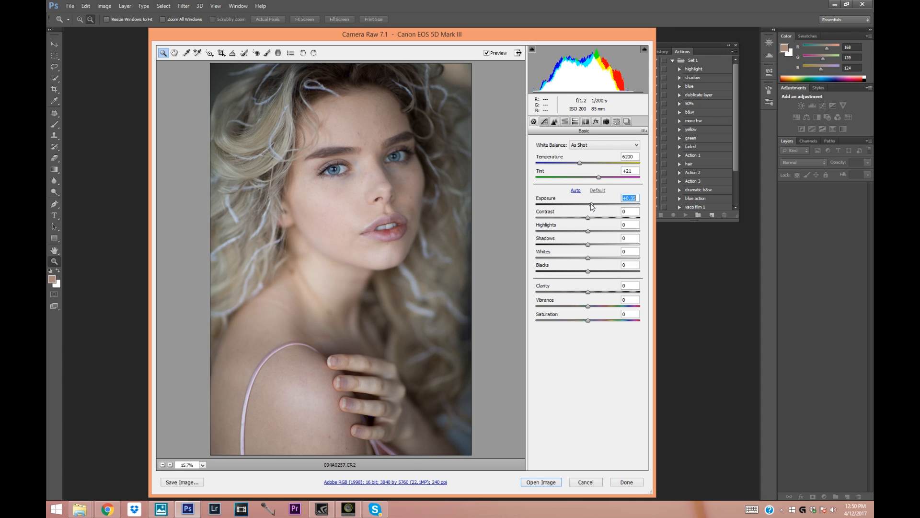
pyautogui.moveTo(588, 217); pyautogui.dragTo(607, 217)
pyautogui.click(592, 204)
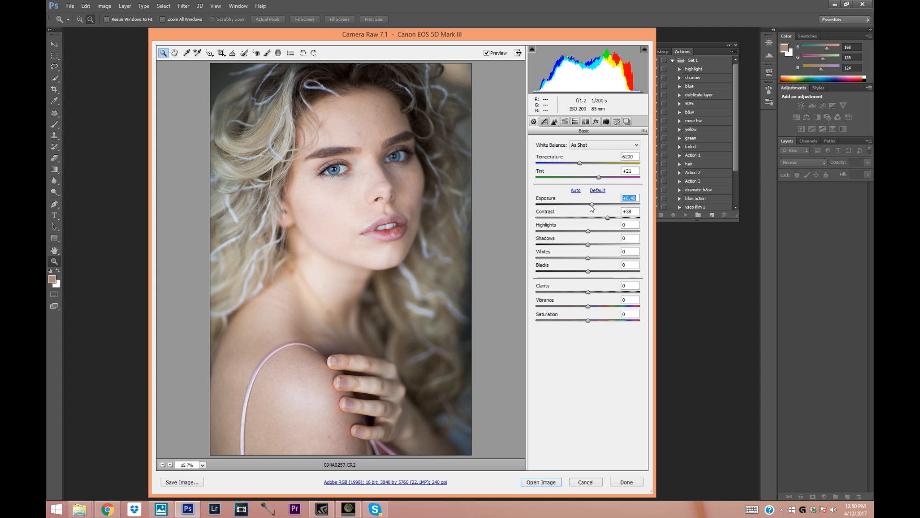
pyautogui.moveTo(591, 204); pyautogui.dragTo(594, 208)
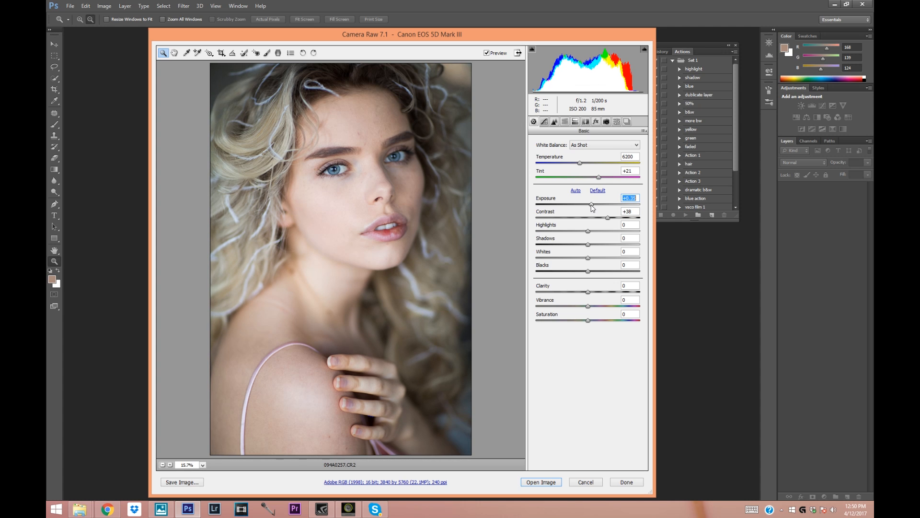
# Set the raw photo's temperature to 6500, shadows to +10 and clarity to +4
pyautogui.click(579, 163)
pyautogui.moveTo(580, 166); pyautogui.dragTo(584, 165)
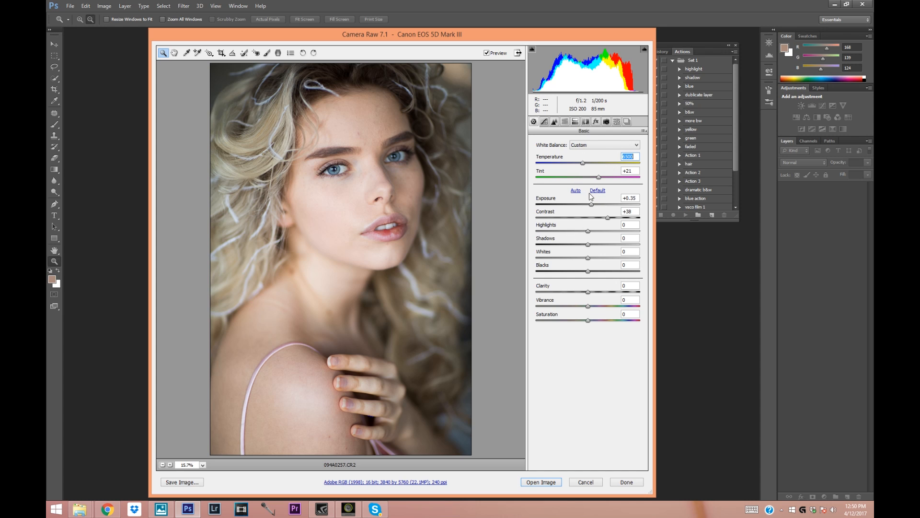
pyautogui.moveTo(590, 245); pyautogui.dragTo(595, 246)
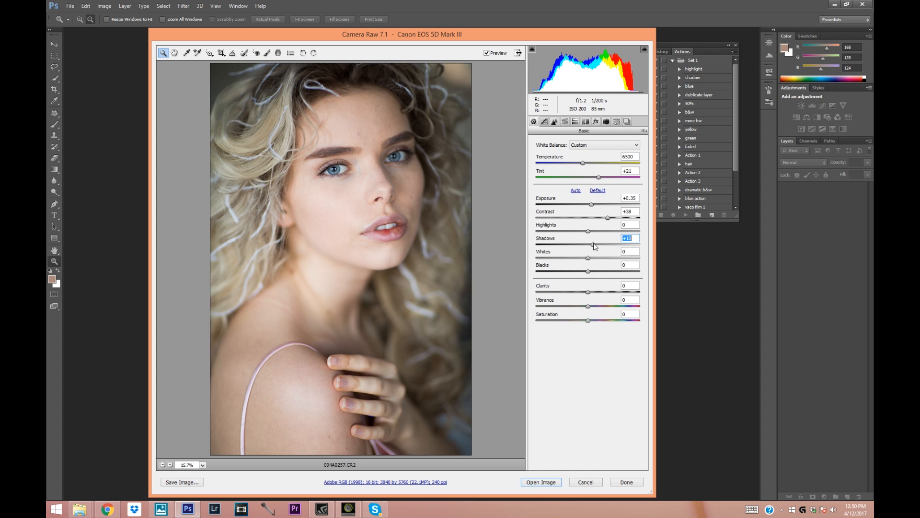
pyautogui.moveTo(589, 292); pyautogui.dragTo(590, 292)
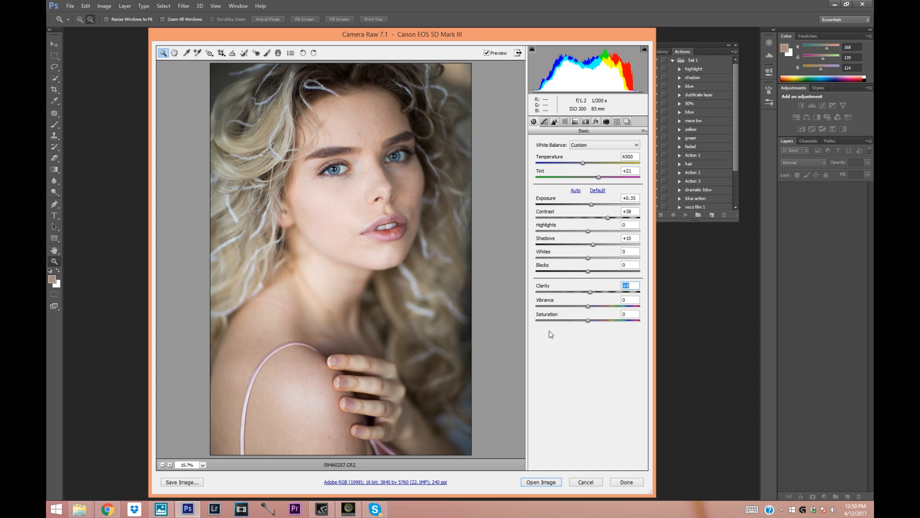
# Raise the HSL saturation of the blues to +31, purples to +8 and magentas to +11
pyautogui.click(163, 465)
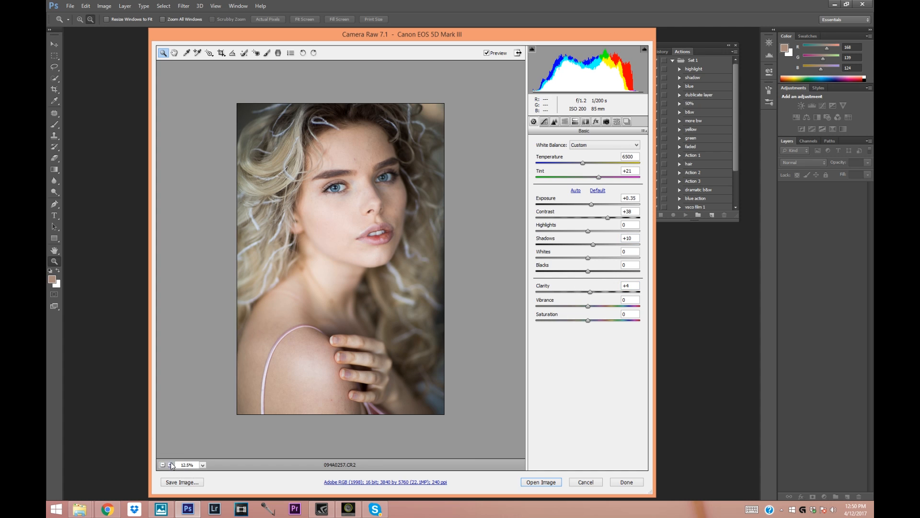
pyautogui.click(170, 464)
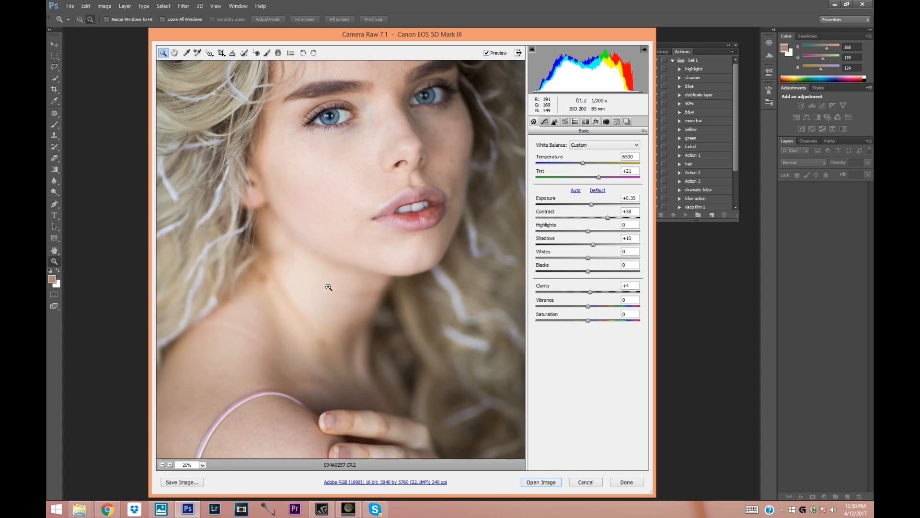
pyautogui.click(565, 122)
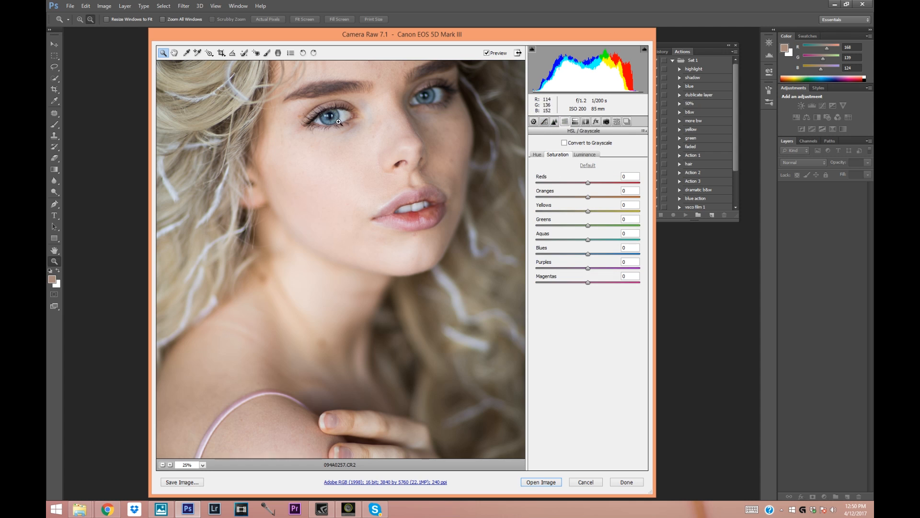
pyautogui.moveTo(589, 254); pyautogui.dragTo(604, 258)
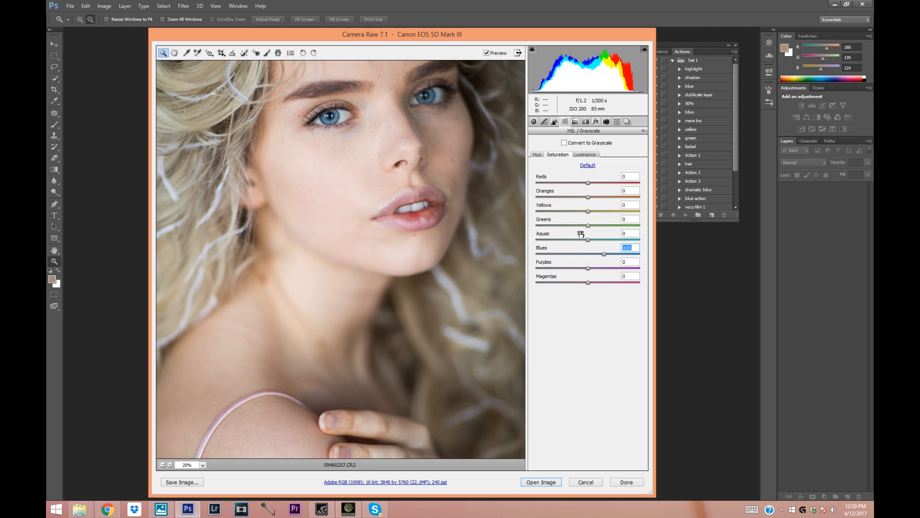
pyautogui.moveTo(589, 269); pyautogui.dragTo(594, 283)
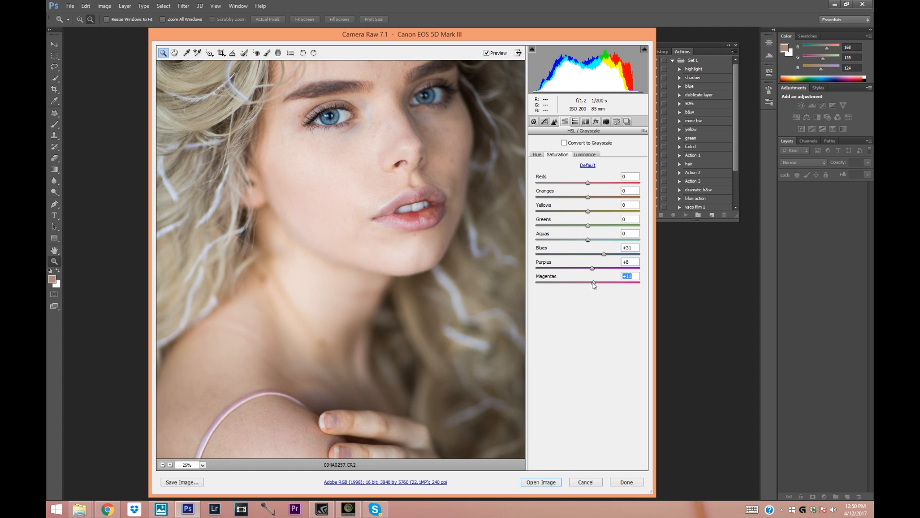
# Raise the shadows to +18 and compare the photo with and without the raw adjustments
pyautogui.click(163, 464)
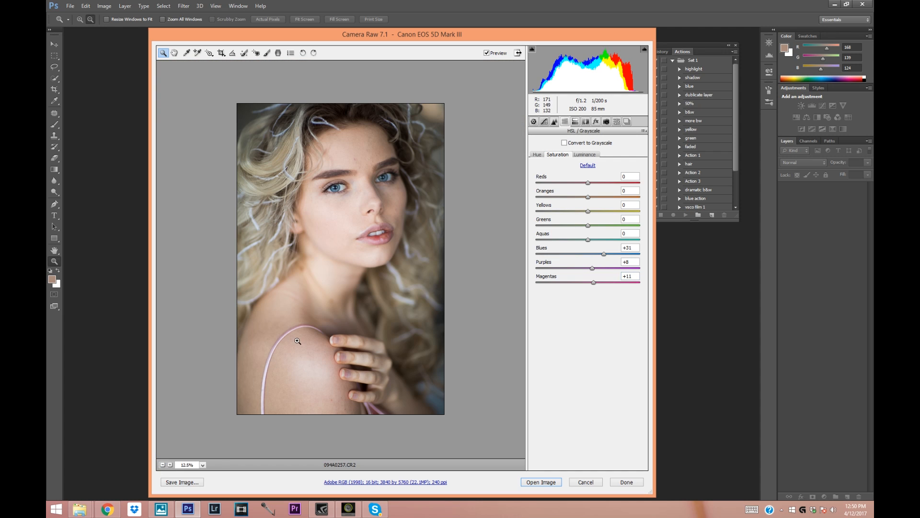
pyautogui.click(533, 121)
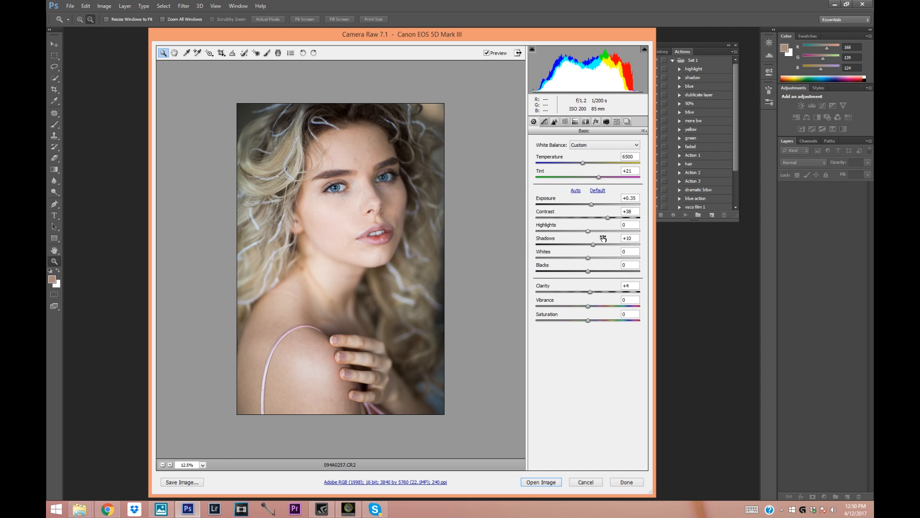
pyautogui.moveTo(593, 244); pyautogui.dragTo(597, 244)
pyautogui.click(486, 53)
pyautogui.click(486, 53)
pyautogui.click(487, 53)
pyautogui.click(487, 54)
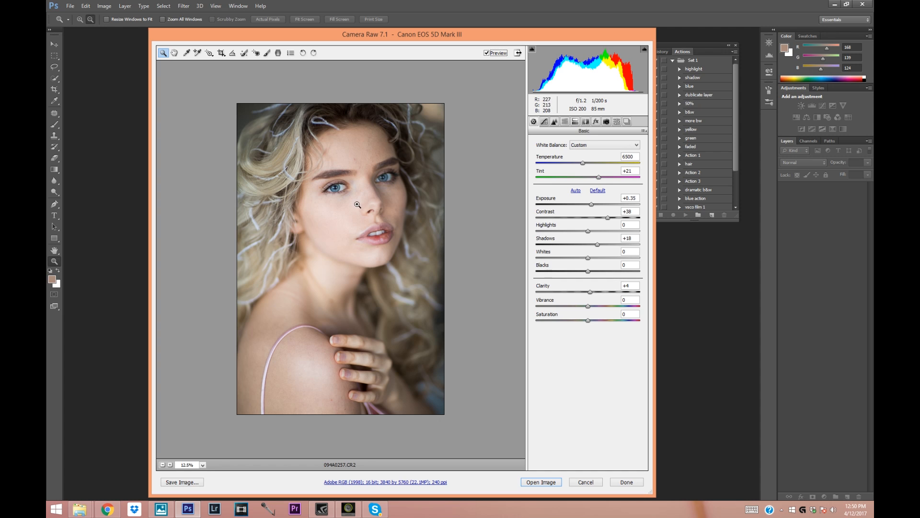
# Set exposure to +0.40 and contrast to +40, and open the developed image for editing
pyautogui.press('Up')
pyautogui.press('Tab')
pyautogui.press('Up')
pyautogui.press('Up')
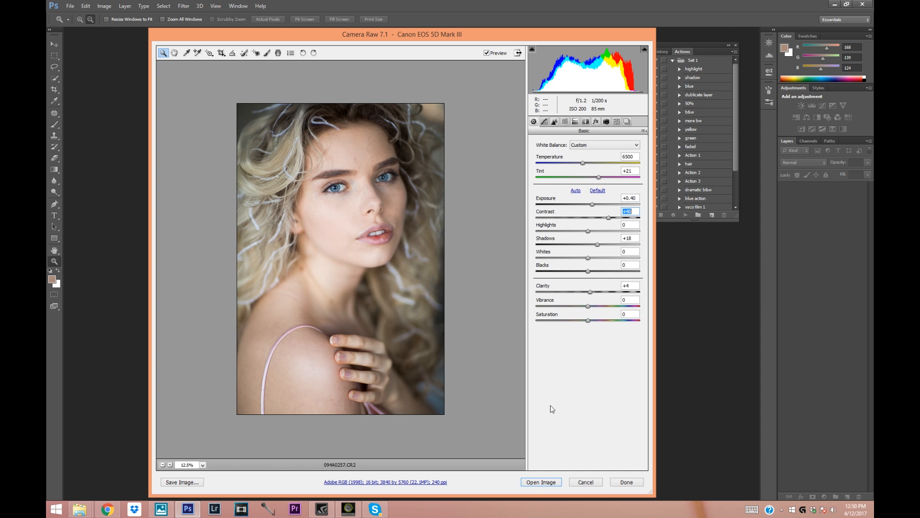
pyautogui.click(541, 483)
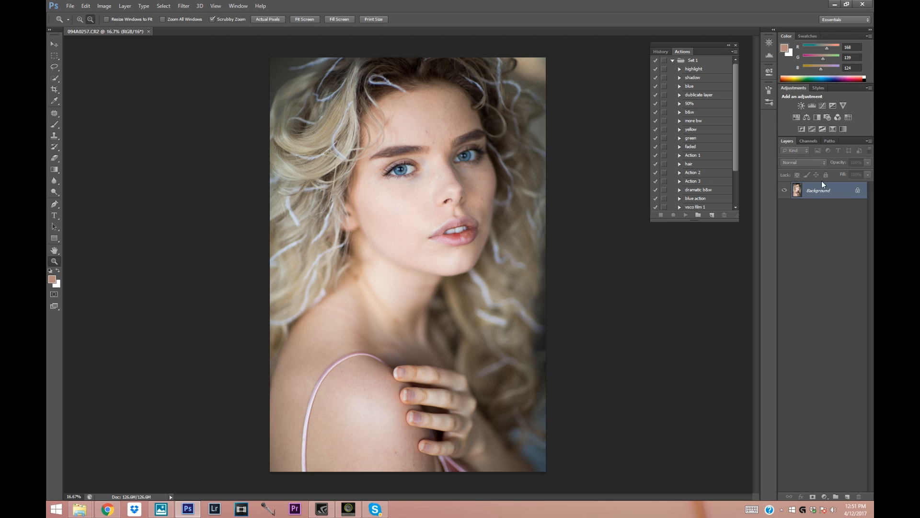
# Duplicate the Background layer, keeping the suggested name and the same document as destination
pyautogui.rightClick(822, 193)
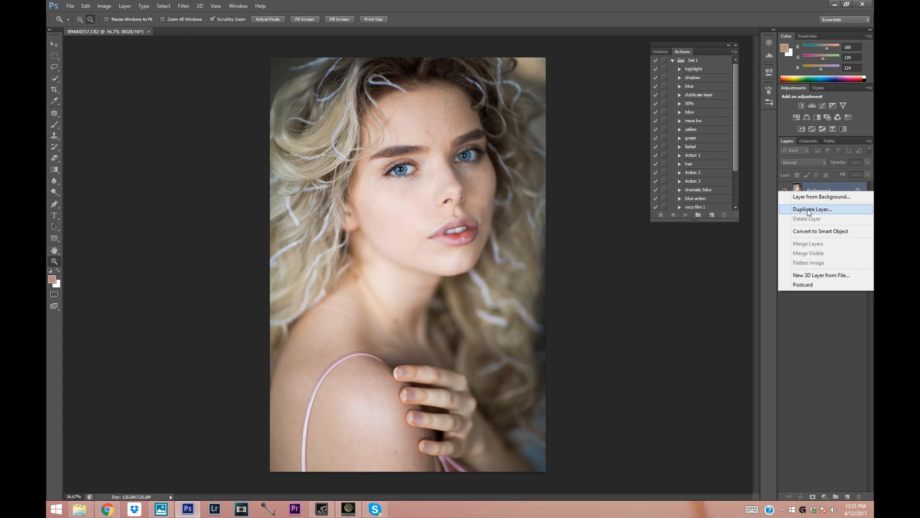
pyautogui.click(809, 211)
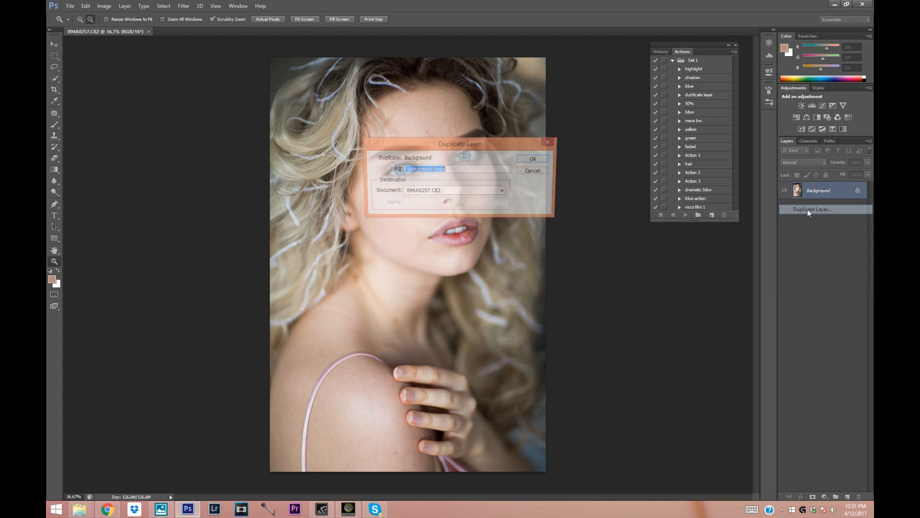
pyautogui.click(527, 159)
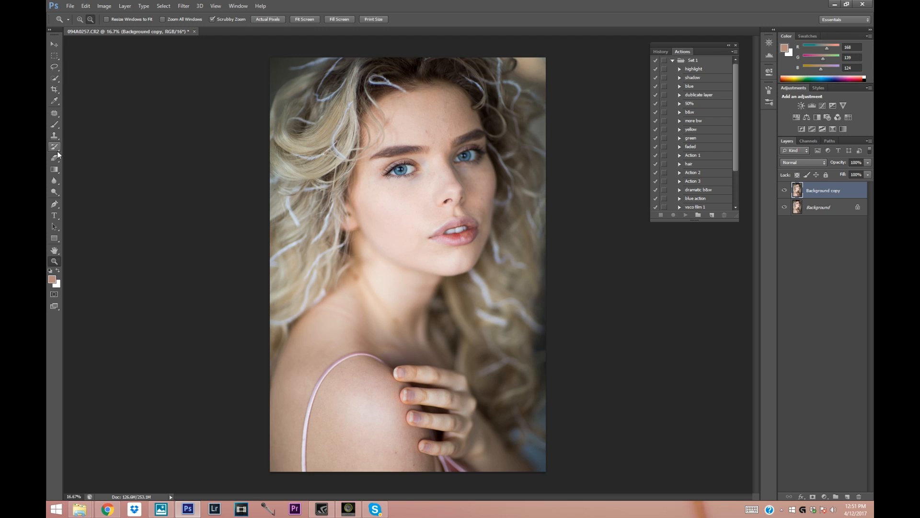
# Activate the Patch tool for retouching the skin
pyautogui.click(54, 113)
pyautogui.click(82, 120)
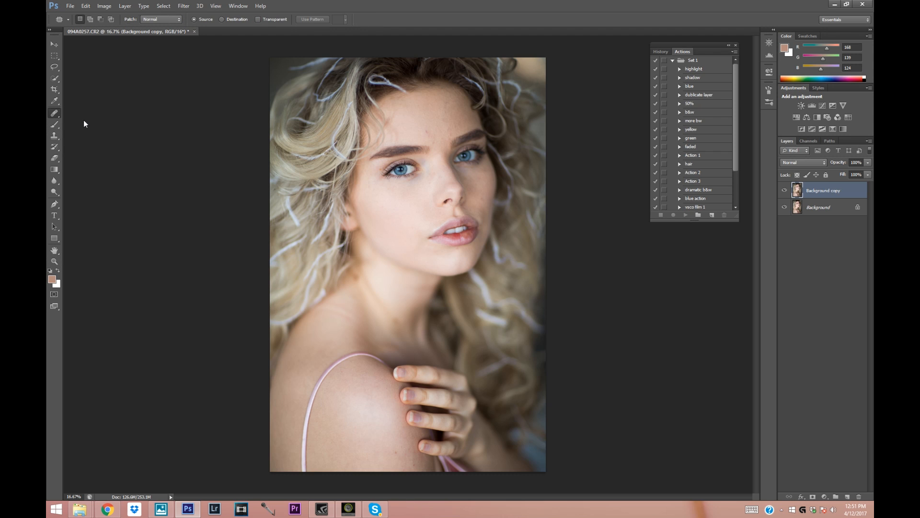
pyautogui.click(54, 115)
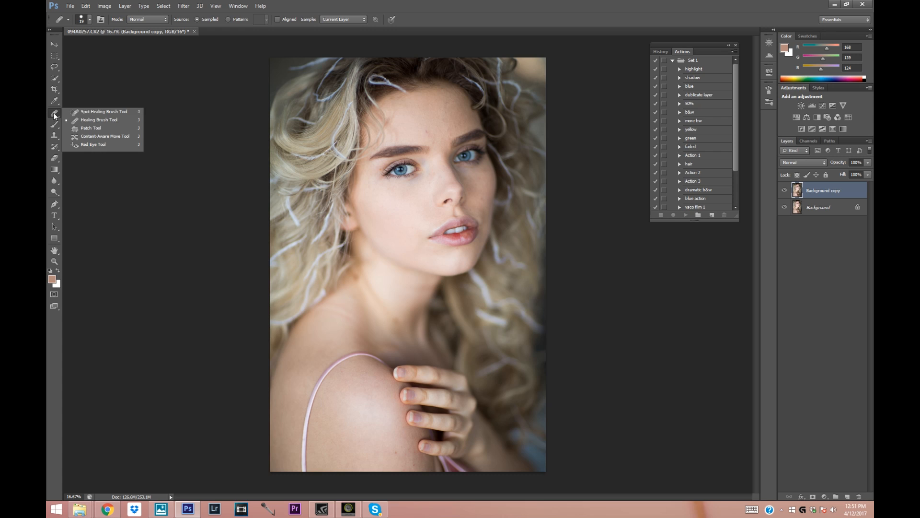
pyautogui.click(87, 129)
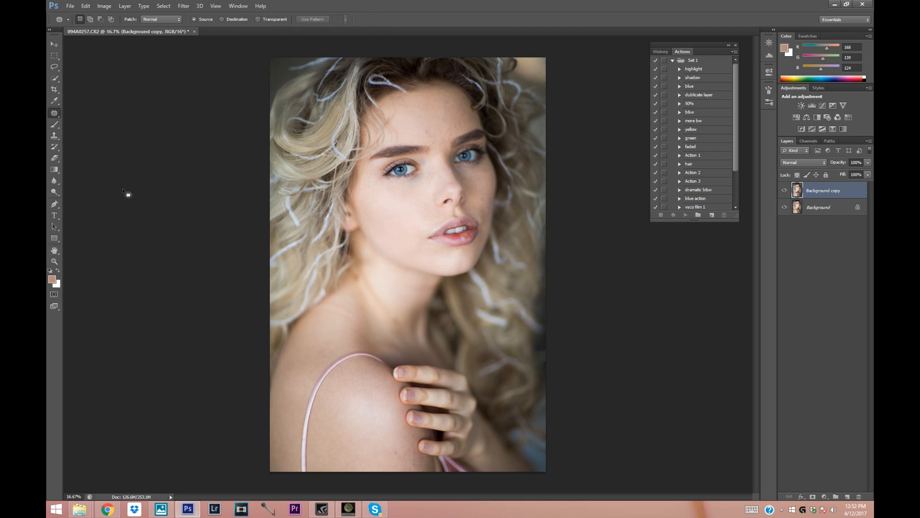
# Set the opacity of the Background copy layer to 75%
pyautogui.click(54, 262)
pyautogui.click(404, 170)
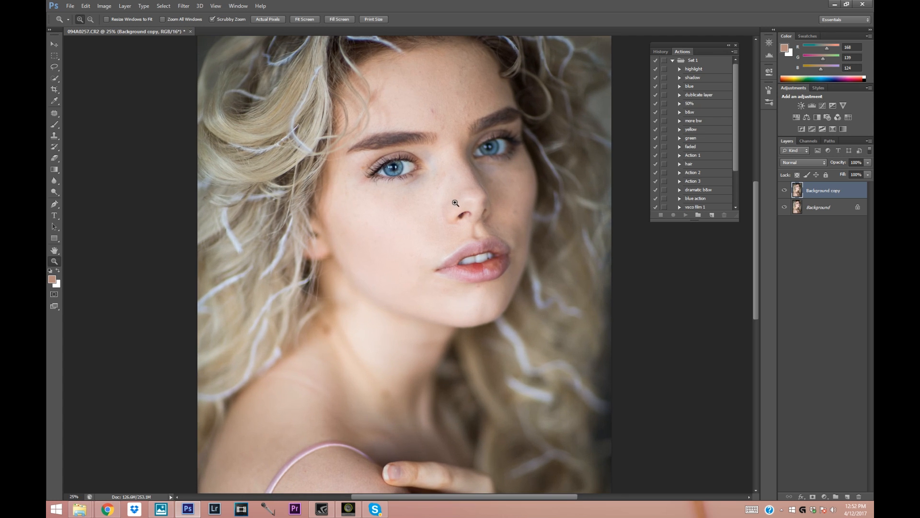
pyautogui.click(443, 98)
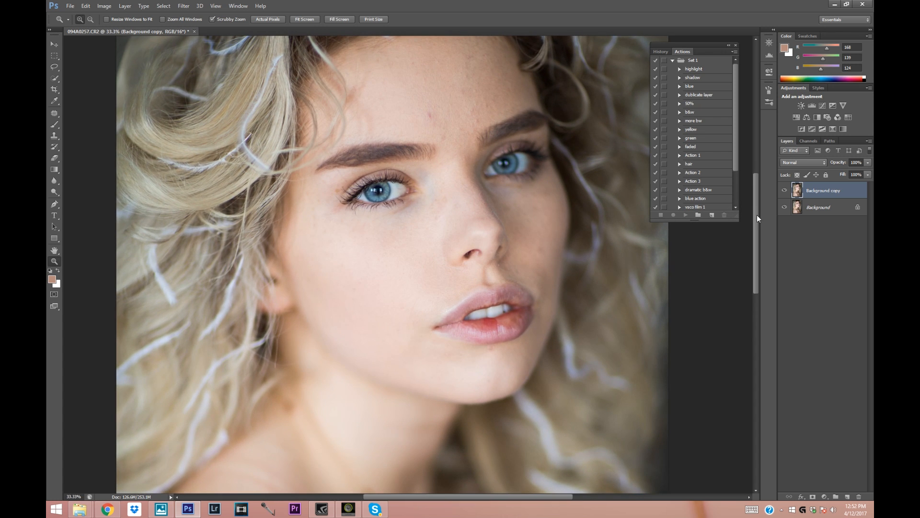
pyautogui.moveTo(757, 215); pyautogui.dragTo(756, 205)
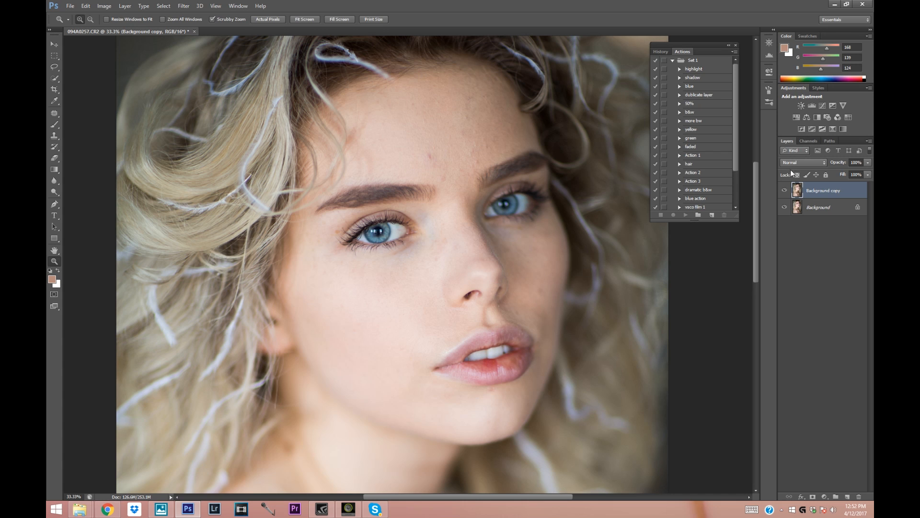
pyautogui.click(868, 163)
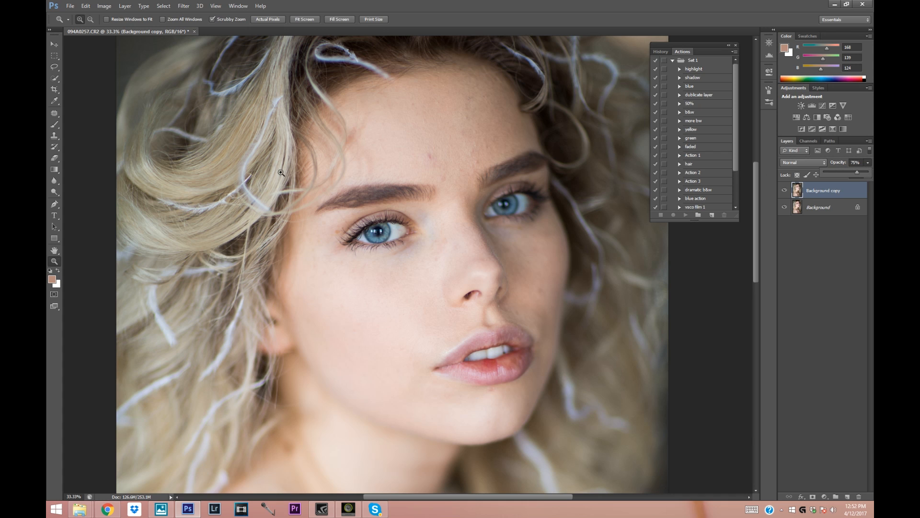
# Patch the blemish in the middle of the forehead and the spots near the hairline with clean skin
pyautogui.click(55, 113)
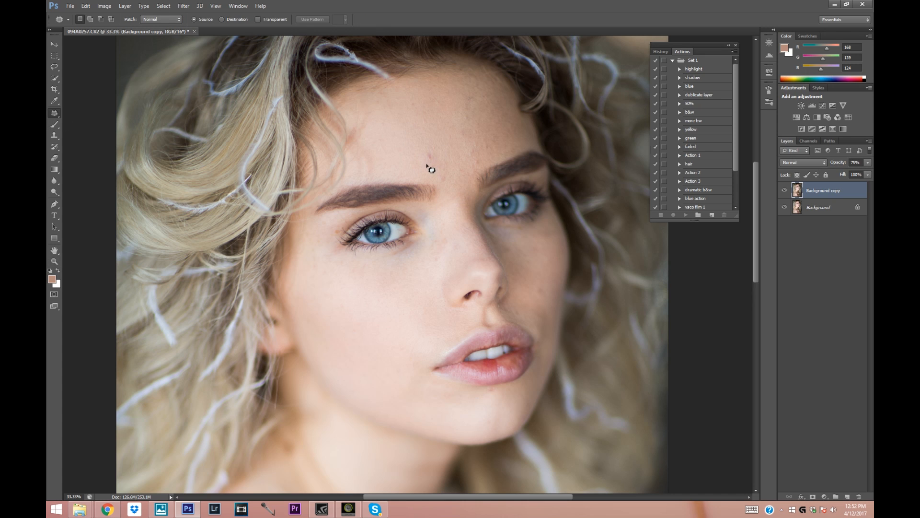
pyautogui.moveTo(436, 160)
pyautogui.mouseDown()
pyautogui.moveTo(427, 147)
pyautogui.moveTo(429, 158)
pyautogui.mouseUp()
pyautogui.click(420, 163)
pyautogui.moveTo(433, 173)
pyautogui.mouseDown()
pyautogui.moveTo(411, 149)
pyautogui.moveTo(451, 188)
pyautogui.moveTo(411, 168)
pyautogui.moveTo(433, 174)
pyautogui.moveTo(417, 160)
pyautogui.moveTo(445, 153)
pyautogui.moveTo(421, 154)
pyautogui.moveTo(435, 158)
pyautogui.mouseUp()
pyautogui.moveTo(381, 138); pyautogui.dragTo(378, 144)
pyautogui.moveTo(382, 140)
pyautogui.mouseDown()
pyautogui.moveTo(402, 138)
pyautogui.moveTo(421, 171)
pyautogui.moveTo(394, 164)
pyautogui.moveTo(370, 137)
pyautogui.moveTo(387, 96)
pyautogui.moveTo(411, 124)
pyautogui.moveTo(392, 111)
pyautogui.moveTo(422, 123)
pyautogui.moveTo(409, 99)
pyautogui.moveTo(400, 93)
pyautogui.moveTo(381, 121)
pyautogui.mouseUp()
pyautogui.moveTo(381, 101); pyautogui.dragTo(376, 123)
pyautogui.hotkey('ctrl', 'd')
# Patch the uneven spots across the middle and upper part of the forehead
pyautogui.moveTo(442, 122)
pyautogui.mouseDown()
pyautogui.moveTo(411, 97)
pyautogui.moveTo(424, 162)
pyautogui.moveTo(417, 154)
pyautogui.mouseUp()
pyautogui.moveTo(453, 185)
pyautogui.mouseDown()
pyautogui.moveTo(468, 198)
pyautogui.moveTo(458, 189)
pyautogui.moveTo(467, 173)
pyautogui.moveTo(446, 157)
pyautogui.moveTo(445, 128)
pyautogui.mouseUp()
pyautogui.click(473, 153)
pyautogui.moveTo(480, 112); pyautogui.dragTo(461, 113)
pyautogui.moveTo(450, 103)
pyautogui.mouseDown()
pyautogui.moveTo(423, 110)
pyautogui.moveTo(421, 98)
pyautogui.mouseUp()
pyautogui.moveTo(468, 79)
pyautogui.mouseDown()
pyautogui.moveTo(464, 89)
pyautogui.moveTo(465, 79)
pyautogui.mouseUp()
pyautogui.moveTo(462, 123)
pyautogui.mouseDown()
pyautogui.moveTo(431, 109)
pyautogui.moveTo(493, 106)
pyautogui.moveTo(462, 113)
pyautogui.moveTo(477, 96)
pyautogui.moveTo(453, 104)
pyautogui.moveTo(453, 130)
pyautogui.moveTo(482, 154)
pyautogui.moveTo(478, 119)
pyautogui.mouseUp()
pyautogui.click(505, 117)
pyautogui.click(527, 118)
pyautogui.moveTo(469, 82); pyautogui.dragTo(463, 85)
# Patch the small marks on the forehead above the brow next to the shadowed side of the face
pyautogui.click(479, 152)
pyautogui.moveTo(501, 128)
pyautogui.mouseDown()
pyautogui.moveTo(489, 107)
pyautogui.moveTo(479, 139)
pyautogui.mouseUp()
pyautogui.click(479, 139)
pyautogui.moveTo(482, 105)
pyautogui.mouseDown()
pyautogui.moveTo(499, 123)
pyautogui.moveTo(483, 107)
pyautogui.mouseUp()
pyautogui.click(471, 101)
pyautogui.moveTo(507, 139)
pyautogui.mouseDown()
pyautogui.moveTo(501, 134)
pyautogui.moveTo(528, 136)
pyautogui.moveTo(506, 133)
pyautogui.mouseUp()
pyautogui.click(506, 133)
pyautogui.moveTo(430, 113)
pyautogui.mouseDown()
pyautogui.moveTo(435, 102)
pyautogui.moveTo(382, 124)
pyautogui.mouseUp()
# Patch the marks between the eyebrows and on the skin around the nose
pyautogui.click(478, 184)
pyautogui.moveTo(466, 176)
pyautogui.mouseDown()
pyautogui.moveTo(469, 167)
pyautogui.moveTo(473, 205)
pyautogui.mouseUp()
pyautogui.click(472, 184)
pyautogui.moveTo(428, 266)
pyautogui.mouseDown()
pyautogui.moveTo(439, 252)
pyautogui.moveTo(433, 261)
pyautogui.moveTo(468, 251)
pyautogui.mouseUp()
pyautogui.click(445, 271)
pyautogui.click(480, 268)
pyautogui.moveTo(453, 191); pyautogui.dragTo(461, 176)
pyautogui.click(461, 175)
# Patch the dark spots on the shadowed cheek beside the nose
pyautogui.moveTo(555, 313)
pyautogui.mouseDown()
pyautogui.moveTo(525, 246)
pyautogui.moveTo(532, 291)
pyautogui.moveTo(547, 283)
pyautogui.mouseUp()
pyautogui.moveTo(552, 276)
pyautogui.mouseDown()
pyautogui.moveTo(559, 269)
pyautogui.moveTo(532, 254)
pyautogui.moveTo(536, 234)
pyautogui.moveTo(560, 249)
pyautogui.moveTo(545, 258)
pyautogui.moveTo(512, 242)
pyautogui.moveTo(525, 251)
pyautogui.moveTo(515, 265)
pyautogui.mouseUp()
pyautogui.click(545, 255)
pyautogui.click(530, 269)
pyautogui.click(521, 268)
pyautogui.moveTo(526, 306); pyautogui.dragTo(542, 323)
pyautogui.moveTo(543, 276)
pyautogui.mouseDown()
pyautogui.moveTo(534, 288)
pyautogui.moveTo(548, 345)
pyautogui.moveTo(543, 276)
pyautogui.moveTo(546, 363)
pyautogui.moveTo(554, 323)
pyautogui.moveTo(540, 329)
pyautogui.moveTo(546, 287)
pyautogui.moveTo(540, 349)
pyautogui.moveTo(530, 323)
pyautogui.mouseUp()
# Patch the remaining skin marks beside and just above the mouth
pyautogui.click(550, 376)
pyautogui.click(523, 323)
pyautogui.click(530, 328)
pyautogui.click(537, 325)
pyautogui.click(527, 344)
pyautogui.moveTo(503, 314)
pyautogui.mouseDown()
pyautogui.moveTo(509, 336)
pyautogui.moveTo(521, 339)
pyautogui.moveTo(513, 364)
pyautogui.mouseUp()
pyautogui.click(512, 341)
# Patch the flaky and uneven patches on the lower lip
pyautogui.moveTo(504, 363)
pyautogui.mouseDown()
pyautogui.moveTo(502, 377)
pyautogui.moveTo(518, 367)
pyautogui.mouseUp()
pyautogui.click(502, 378)
pyautogui.click(517, 369)
pyautogui.click(516, 379)
pyautogui.click(511, 378)
pyautogui.click(522, 373)
pyautogui.click(516, 366)
pyautogui.click(513, 368)
# Patch the marks on the chin and along the lower cheek below the mouth
pyautogui.moveTo(491, 403)
pyautogui.mouseDown()
pyautogui.moveTo(493, 386)
pyautogui.moveTo(487, 423)
pyautogui.moveTo(484, 416)
pyautogui.mouseUp()
pyautogui.click(487, 422)
pyautogui.click(439, 386)
pyautogui.moveTo(439, 385)
pyautogui.mouseDown()
pyautogui.moveTo(422, 398)
pyautogui.moveTo(441, 387)
pyautogui.moveTo(386, 370)
pyautogui.mouseUp()
pyautogui.click(422, 384)
# Patch the small blemishes on the brightly lit cheek with clean skin
pyautogui.click(441, 339)
pyautogui.moveTo(441, 339); pyautogui.dragTo(404, 349)
pyautogui.click(406, 354)
pyautogui.click(385, 333)
pyautogui.moveTo(380, 315)
pyautogui.mouseDown()
pyautogui.moveTo(366, 319)
pyautogui.moveTo(401, 319)
pyautogui.mouseUp()
pyautogui.click(366, 318)
pyautogui.click(444, 316)
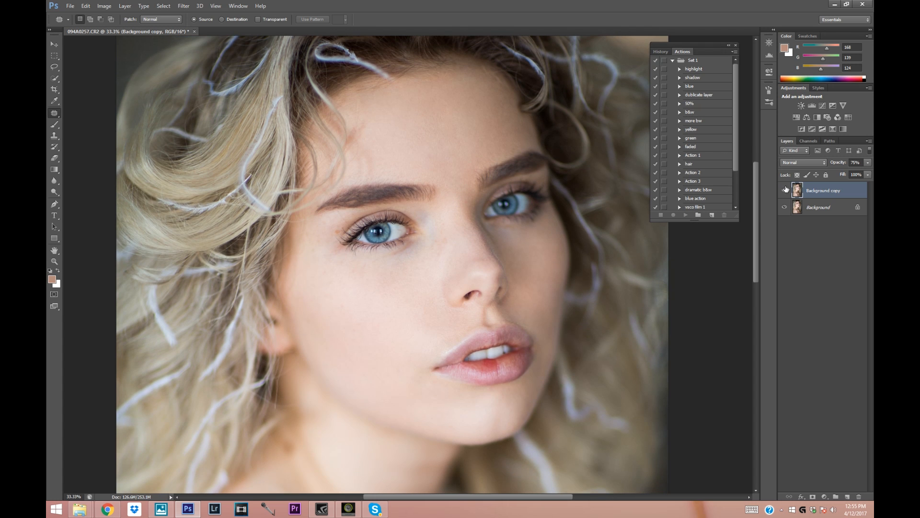
# Compare the retouched Background copy with the original, both up close and with the whole portrait in view
pyautogui.click(785, 190)
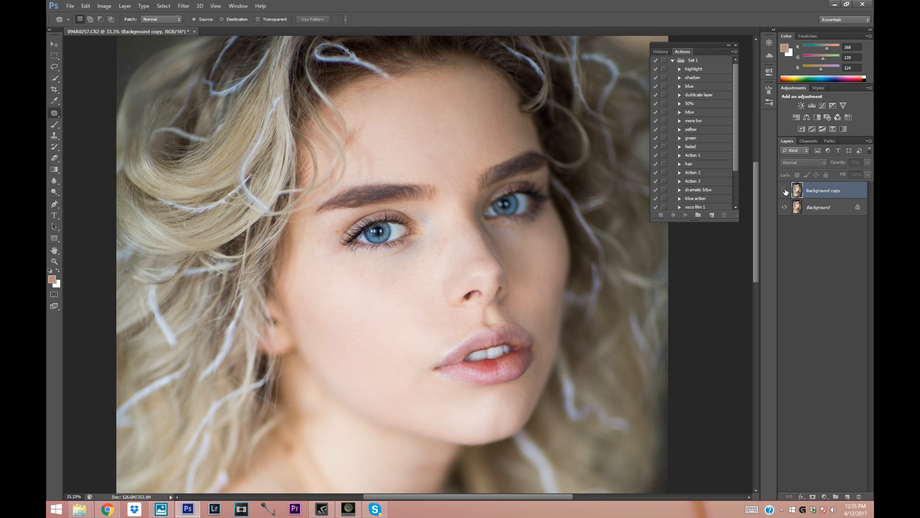
pyautogui.click(786, 191)
pyautogui.click(785, 192)
pyautogui.click(786, 193)
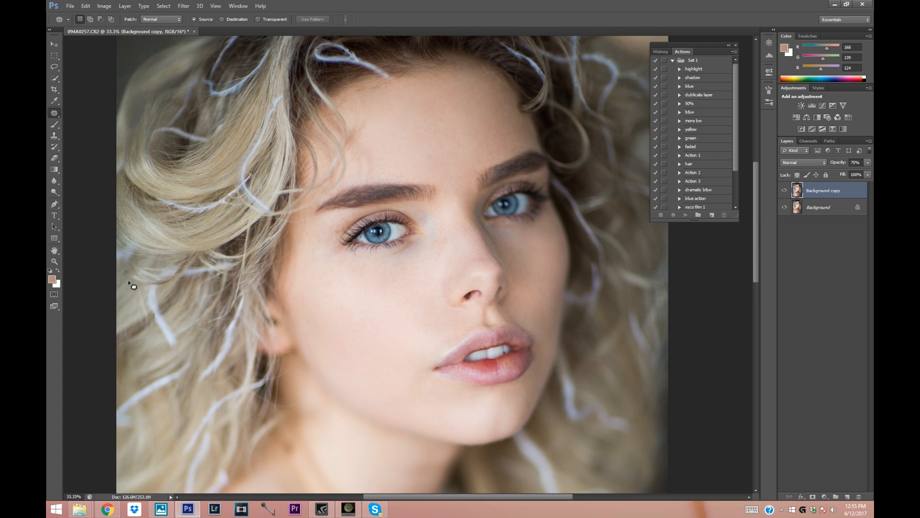
pyautogui.click(55, 261)
pyautogui.keyDown('alt'); pyautogui.click(130, 58); pyautogui.keyUp('alt')
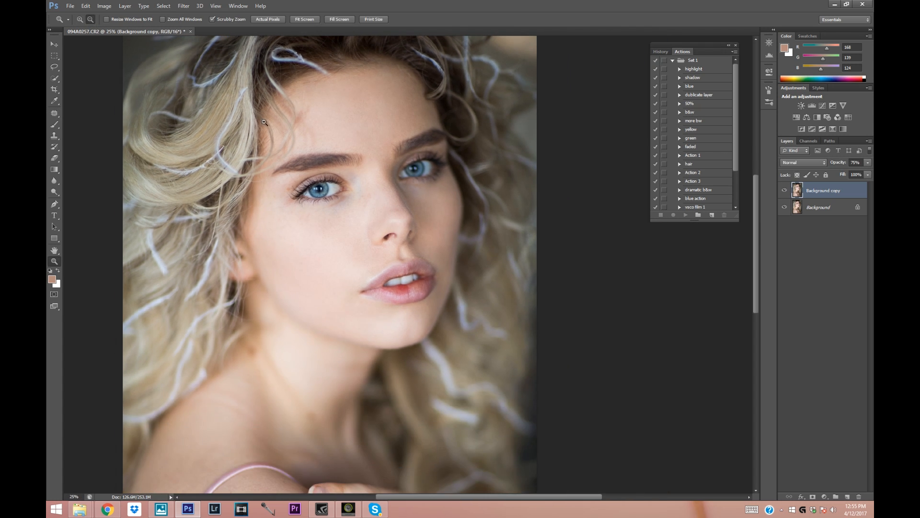
pyautogui.keyDown('alt'); pyautogui.click(252, 125); pyautogui.keyUp('alt')
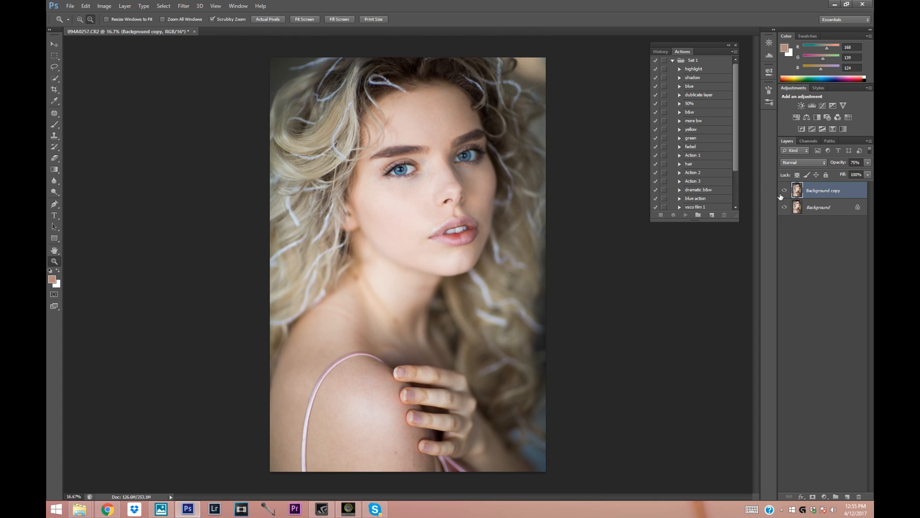
pyautogui.click(785, 192)
pyautogui.click(786, 191)
pyautogui.click(785, 191)
pyautogui.click(785, 191)
# Patch the uneven skin on the neck below the chin and toward the shoulder on the Background copy layer
pyautogui.click(54, 113)
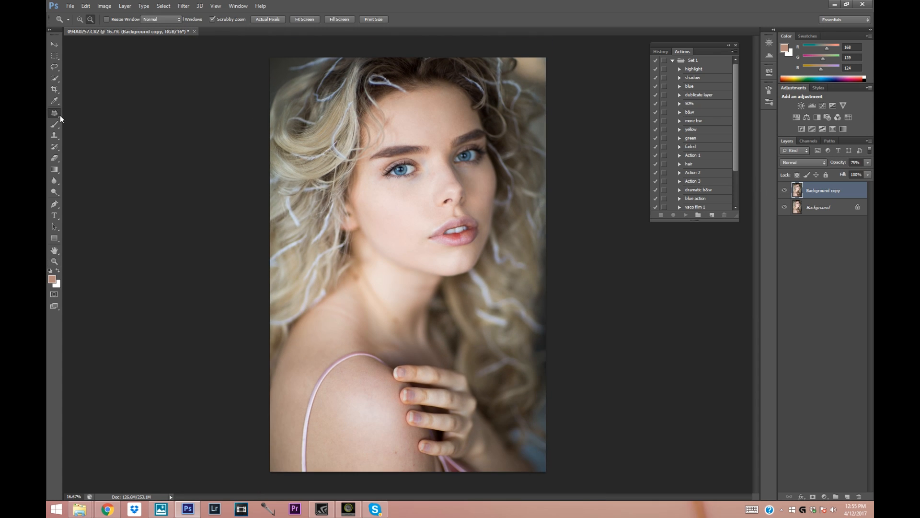
pyautogui.moveTo(420, 299)
pyautogui.mouseDown()
pyautogui.moveTo(411, 283)
pyautogui.moveTo(422, 294)
pyautogui.moveTo(361, 278)
pyautogui.moveTo(382, 301)
pyautogui.moveTo(380, 275)
pyautogui.moveTo(360, 273)
pyautogui.moveTo(375, 281)
pyautogui.moveTo(382, 311)
pyautogui.mouseUp()
pyautogui.click(360, 297)
pyautogui.click(360, 293)
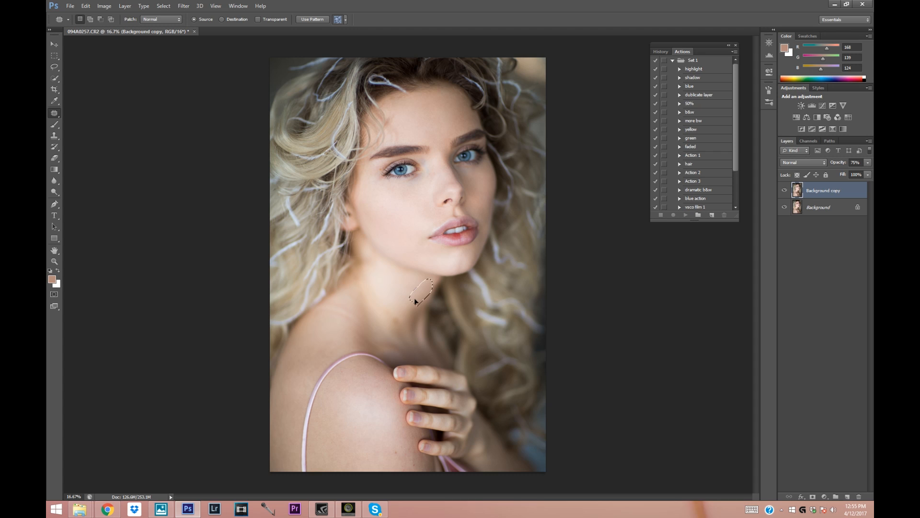
pyautogui.moveTo(401, 333)
pyautogui.mouseDown()
pyautogui.moveTo(386, 312)
pyautogui.moveTo(400, 331)
pyautogui.mouseUp()
pyautogui.click(433, 294)
pyautogui.moveTo(353, 317)
pyautogui.mouseDown()
pyautogui.moveTo(345, 305)
pyautogui.moveTo(329, 334)
pyautogui.moveTo(350, 308)
pyautogui.moveTo(324, 319)
pyautogui.moveTo(346, 304)
pyautogui.moveTo(314, 330)
pyautogui.moveTo(340, 348)
pyautogui.moveTo(338, 332)
pyautogui.mouseUp()
# Patch the marks on the upper arm, the base of the neck and the top of the shoulder with clean skin
pyautogui.click(397, 446)
pyautogui.moveTo(396, 464)
pyautogui.mouseDown()
pyautogui.moveTo(388, 442)
pyautogui.moveTo(405, 445)
pyautogui.mouseUp()
pyautogui.moveTo(390, 355)
pyautogui.mouseDown()
pyautogui.moveTo(384, 341)
pyautogui.moveTo(392, 352)
pyautogui.moveTo(403, 345)
pyautogui.moveTo(395, 299)
pyautogui.mouseUp()
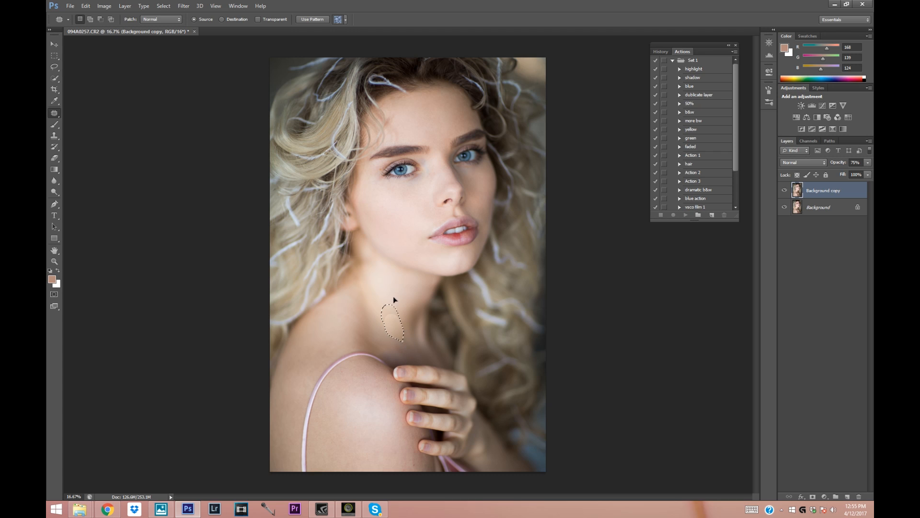
pyautogui.click(387, 355)
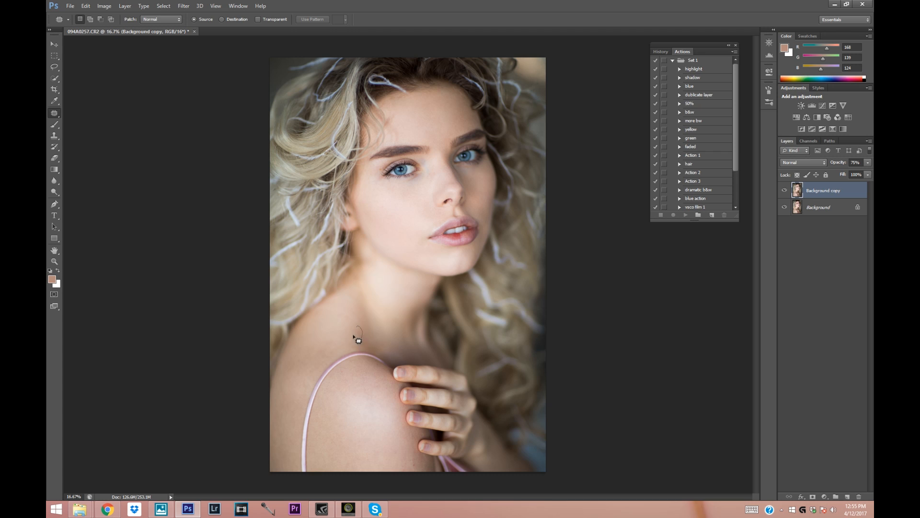
pyautogui.moveTo(314, 365)
pyautogui.mouseDown()
pyautogui.moveTo(319, 334)
pyautogui.moveTo(295, 379)
pyautogui.mouseUp()
pyautogui.click(344, 344)
pyautogui.click(372, 344)
pyautogui.moveTo(363, 345)
pyautogui.mouseDown()
pyautogui.moveTo(396, 335)
pyautogui.moveTo(378, 321)
pyautogui.moveTo(424, 334)
pyautogui.mouseUp()
# Patch the small mark on the nose and clear the selection
pyautogui.press('z')
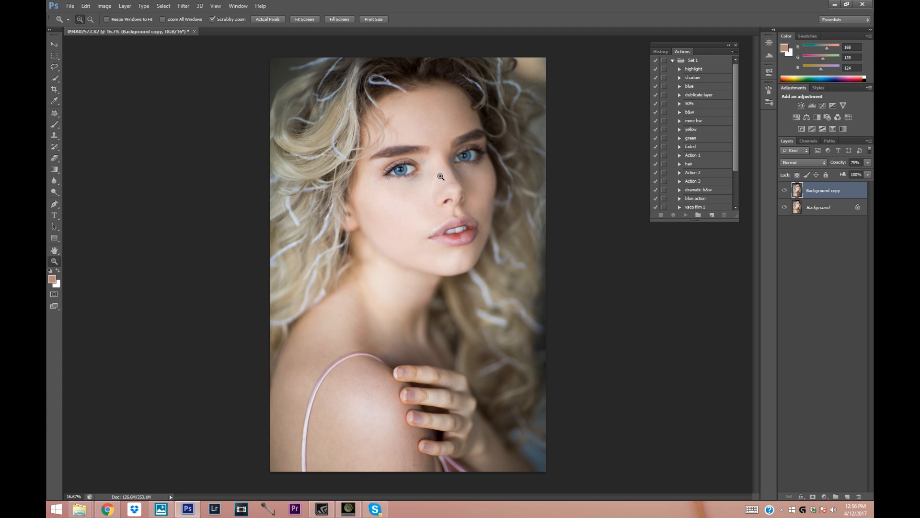
pyautogui.click(441, 176)
pyautogui.click(54, 113)
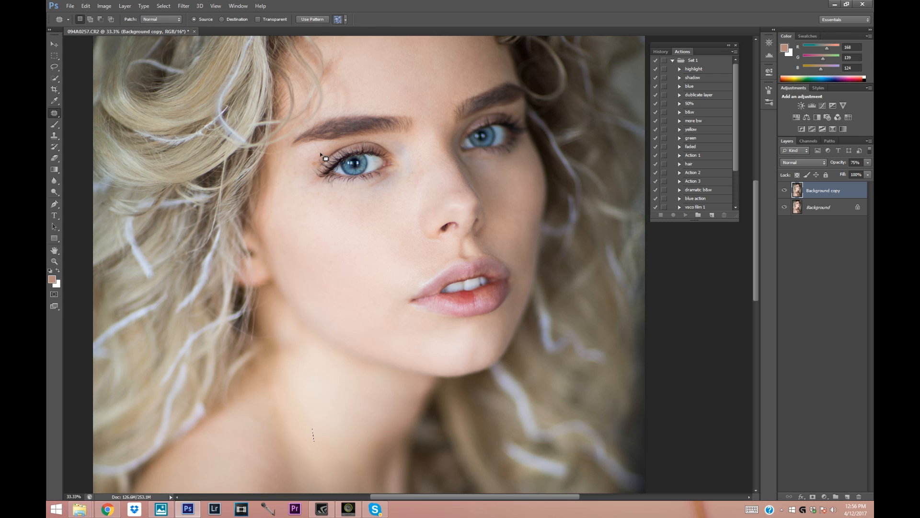
pyautogui.moveTo(470, 197); pyautogui.dragTo(455, 193)
pyautogui.moveTo(455, 193)
pyautogui.mouseDown()
pyautogui.moveTo(468, 197)
pyautogui.moveTo(456, 195)
pyautogui.mouseUp()
pyautogui.hotkey('ctrl', 'd')
# Merge the retouched Background copy into the Background layer
pyautogui.click(54, 262)
pyautogui.keyDown('alt'); pyautogui.click(157, 60); pyautogui.keyUp('alt')
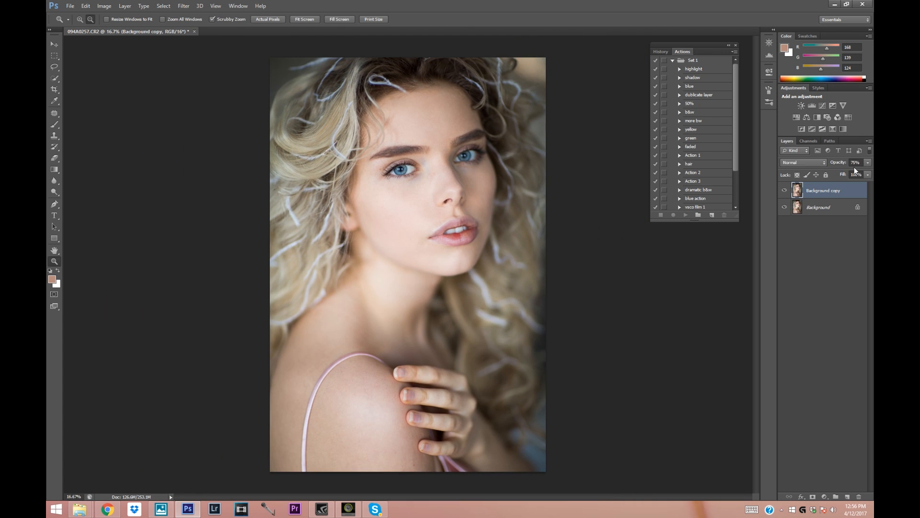
pyautogui.rightClick(815, 209)
pyautogui.click(804, 260)
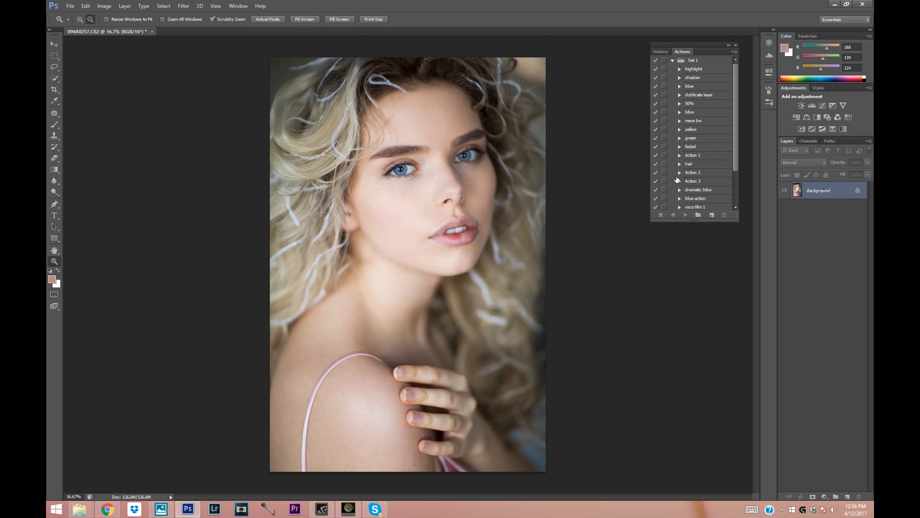
# Duplicate the Background layer as Background copy and set the copy's opacity to 66%
pyautogui.rightClick(817, 192)
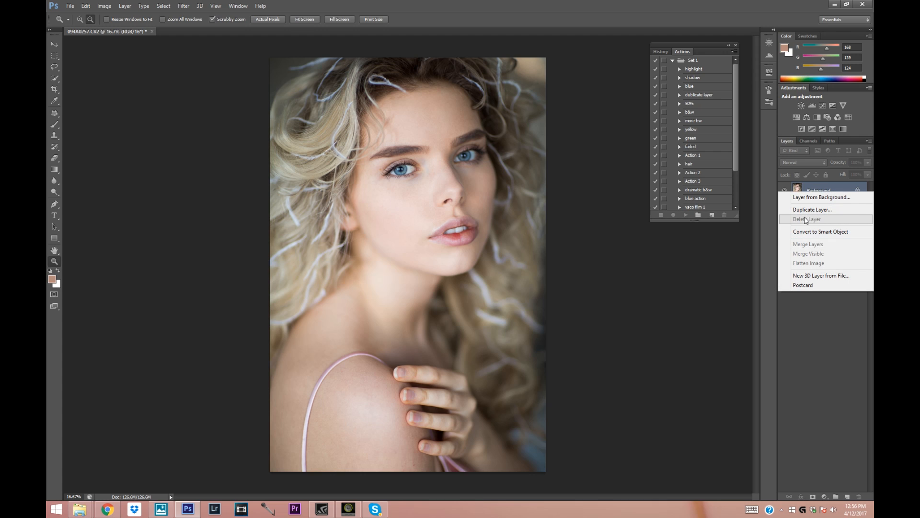
pyautogui.click(809, 209)
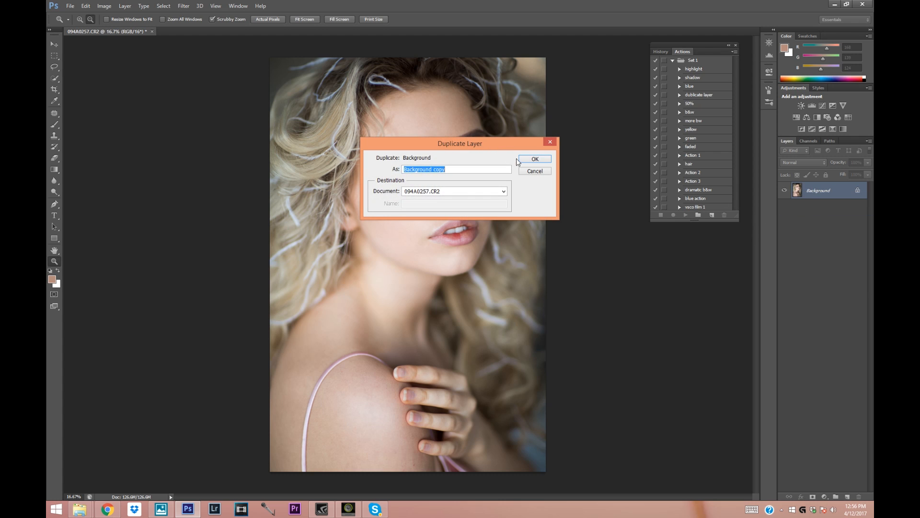
pyautogui.click(533, 159)
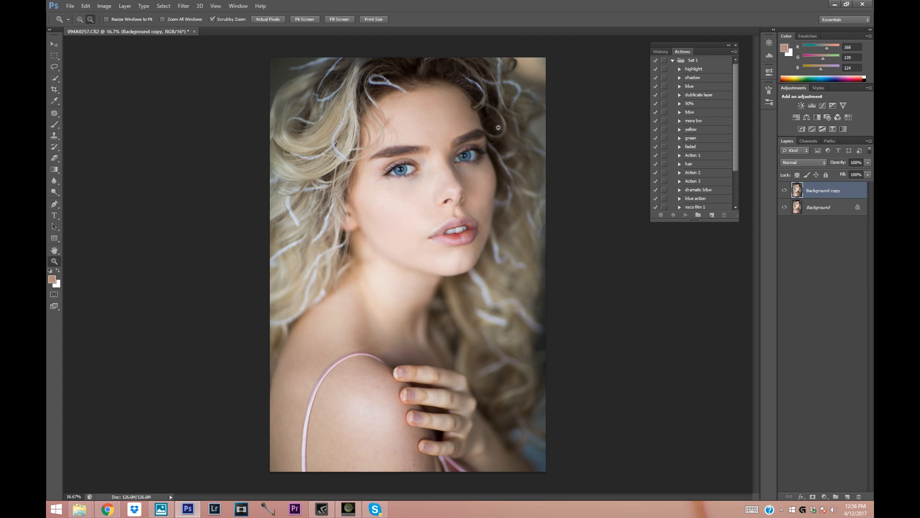
pyautogui.click(867, 162)
pyautogui.moveTo(856, 171); pyautogui.dragTo(855, 171)
pyautogui.moveTo(853, 172); pyautogui.dragTo(852, 172)
# Patch the uneven spots across the forehead above the eyebrows with the Patch tool
pyautogui.click(80, 19)
pyautogui.click(449, 119)
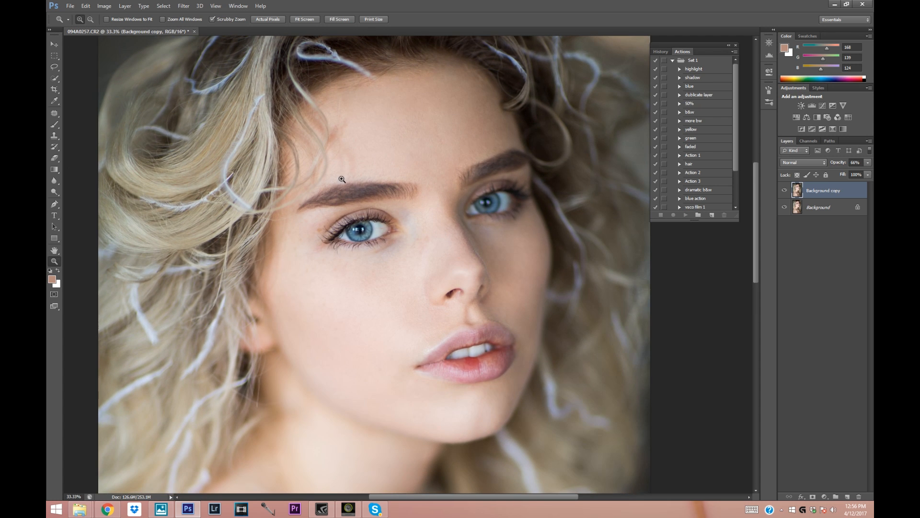
pyautogui.click(54, 113)
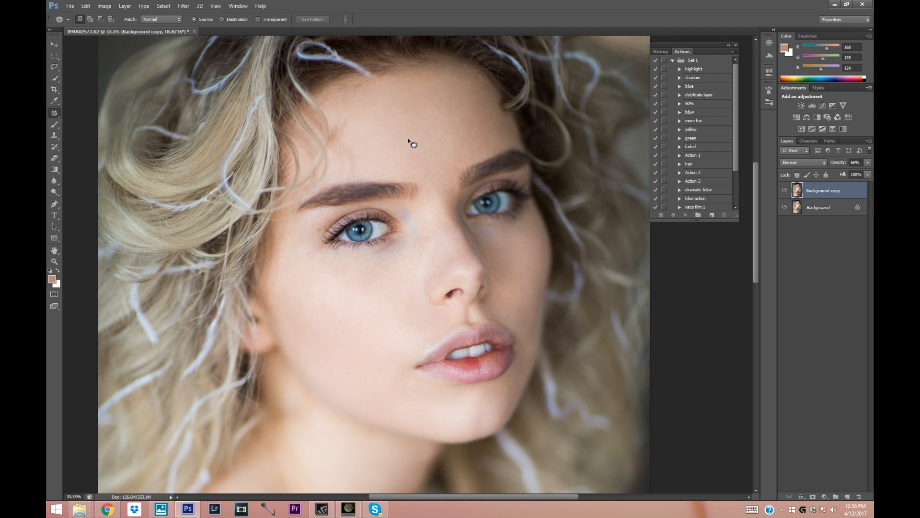
pyautogui.moveTo(389, 142)
pyautogui.mouseDown()
pyautogui.moveTo(399, 145)
pyautogui.moveTo(382, 148)
pyautogui.moveTo(380, 139)
pyautogui.moveTo(411, 115)
pyautogui.moveTo(417, 154)
pyautogui.moveTo(418, 134)
pyautogui.moveTo(439, 159)
pyautogui.moveTo(440, 144)
pyautogui.moveTo(416, 148)
pyautogui.moveTo(421, 129)
pyautogui.moveTo(401, 146)
pyautogui.moveTo(434, 142)
pyautogui.moveTo(421, 168)
pyautogui.mouseUp()
pyautogui.moveTo(457, 129)
pyautogui.mouseDown()
pyautogui.moveTo(450, 117)
pyautogui.moveTo(487, 129)
pyautogui.moveTo(459, 133)
pyautogui.mouseUp()
pyautogui.moveTo(394, 115)
pyautogui.mouseDown()
pyautogui.moveTo(388, 131)
pyautogui.moveTo(445, 112)
pyautogui.moveTo(412, 142)
pyautogui.moveTo(402, 135)
pyautogui.moveTo(444, 170)
pyautogui.moveTo(431, 154)
pyautogui.mouseUp()
pyautogui.hotkey('ctrl', 'd')
pyautogui.moveTo(447, 117); pyautogui.dragTo(436, 117)
pyautogui.click(423, 106)
pyautogui.moveTo(409, 158); pyautogui.dragTo(388, 123)
pyautogui.click(389, 123)
# Patch the marks beside the nose, on the chin and along the lower part of the brightly lit cheek
pyautogui.moveTo(424, 247)
pyautogui.mouseDown()
pyautogui.moveTo(414, 267)
pyautogui.moveTo(436, 250)
pyautogui.mouseUp()
pyautogui.click(415, 269)
pyautogui.click(431, 249)
pyautogui.moveTo(479, 399); pyautogui.dragTo(468, 398)
pyautogui.click(468, 398)
pyautogui.moveTo(388, 360)
pyautogui.mouseDown()
pyautogui.moveTo(375, 391)
pyautogui.moveTo(388, 360)
pyautogui.moveTo(338, 349)
pyautogui.mouseUp()
pyautogui.click(404, 372)
pyautogui.click(391, 339)
# Patch the uneven areas on the shaded cheek beside the nose and mouth
pyautogui.moveTo(519, 318)
pyautogui.mouseDown()
pyautogui.moveTo(519, 284)
pyautogui.moveTo(532, 335)
pyautogui.moveTo(526, 273)
pyautogui.moveTo(505, 294)
pyautogui.moveTo(513, 283)
pyautogui.mouseUp()
pyautogui.click(531, 288)
pyautogui.click(526, 273)
pyautogui.click(536, 250)
pyautogui.moveTo(535, 250); pyautogui.dragTo(525, 246)
pyautogui.click(538, 283)
# Merge the 66% Background copy into the Background layer
pyautogui.press('z')
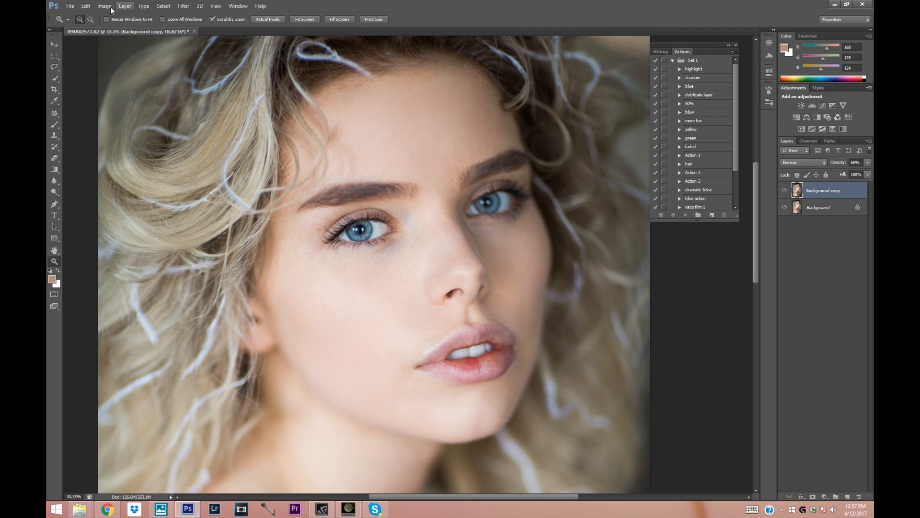
pyautogui.keyDown('alt'); pyautogui.click(215, 68); pyautogui.keyUp('alt')
pyautogui.keyDown('alt'); pyautogui.click(291, 94); pyautogui.keyUp('alt')
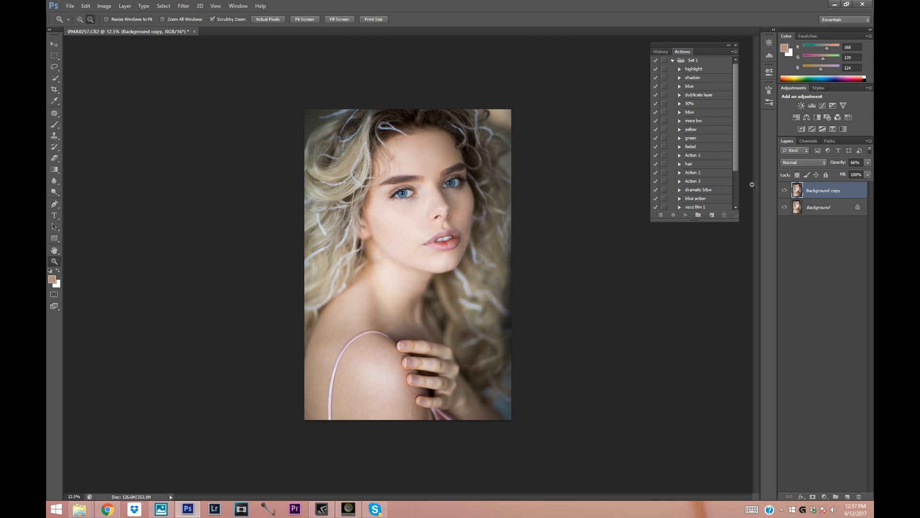
pyautogui.rightClick(823, 210)
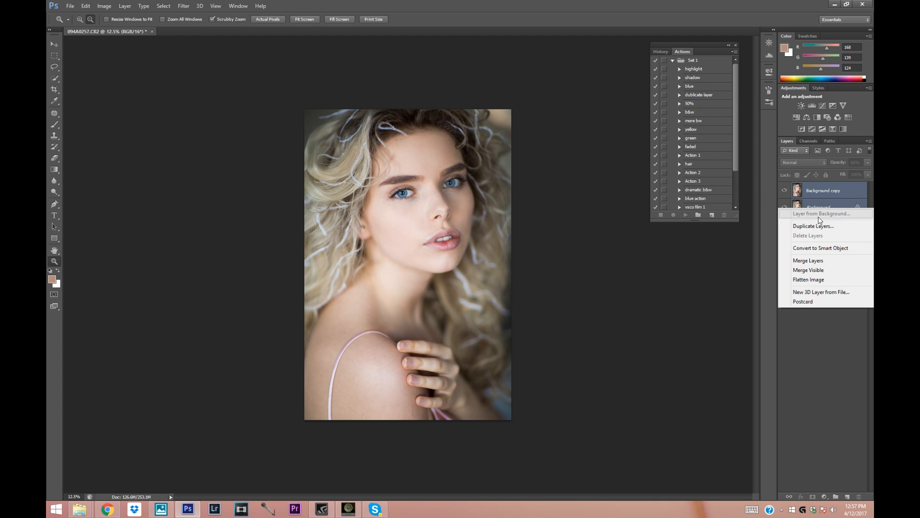
pyautogui.click(816, 262)
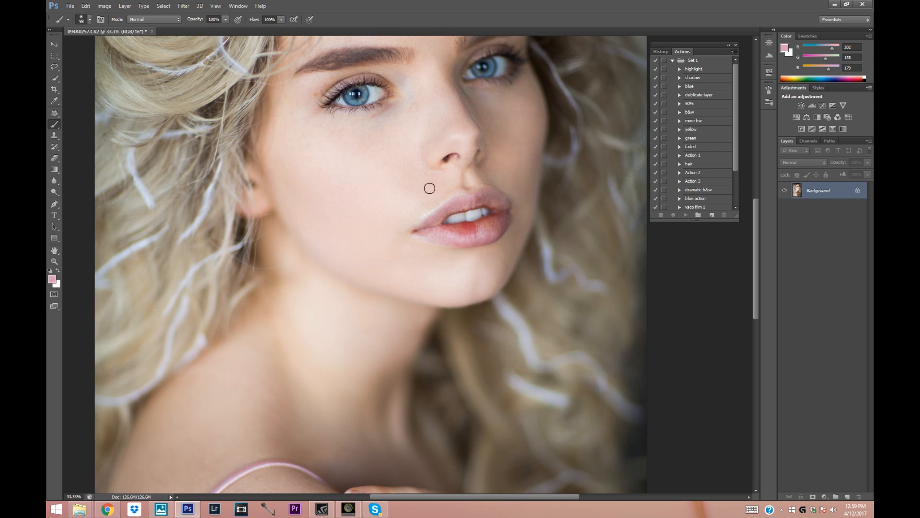
# Add a Selective Color adjustment layer with the Reds set to Cyan +13, Magenta -3 and Black -22
pyautogui.moveTo(472, 228)
pyautogui.mouseDown()
pyautogui.moveTo(461, 229)
pyautogui.moveTo(473, 231)
pyautogui.mouseUp()
pyautogui.click(824, 497)
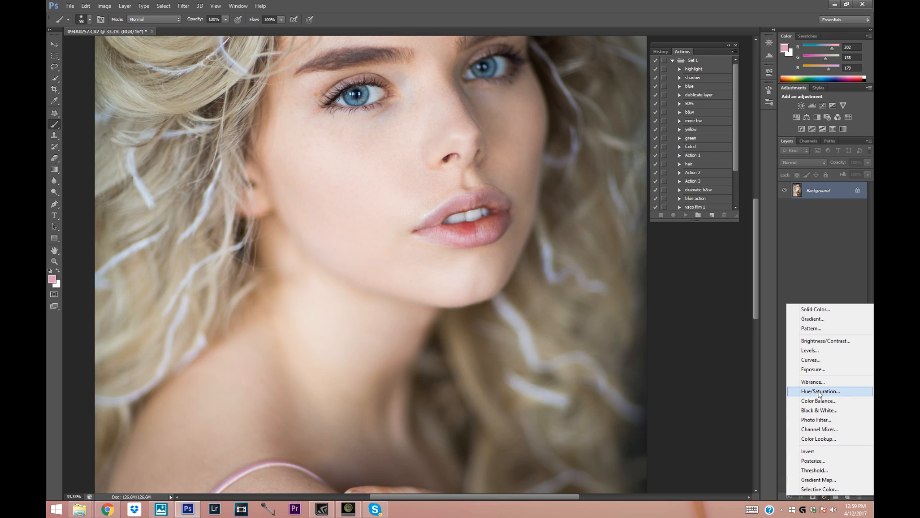
pyautogui.click(815, 489)
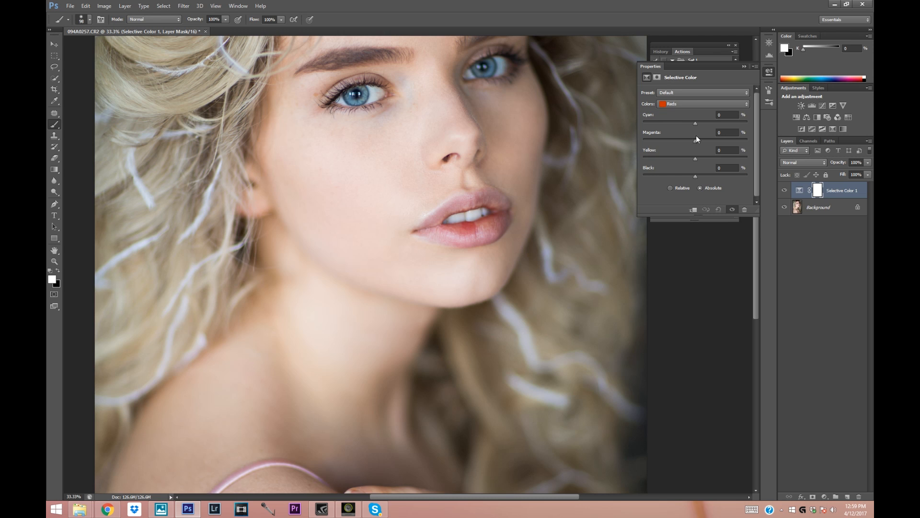
pyautogui.moveTo(694, 126); pyautogui.dragTo(696, 124)
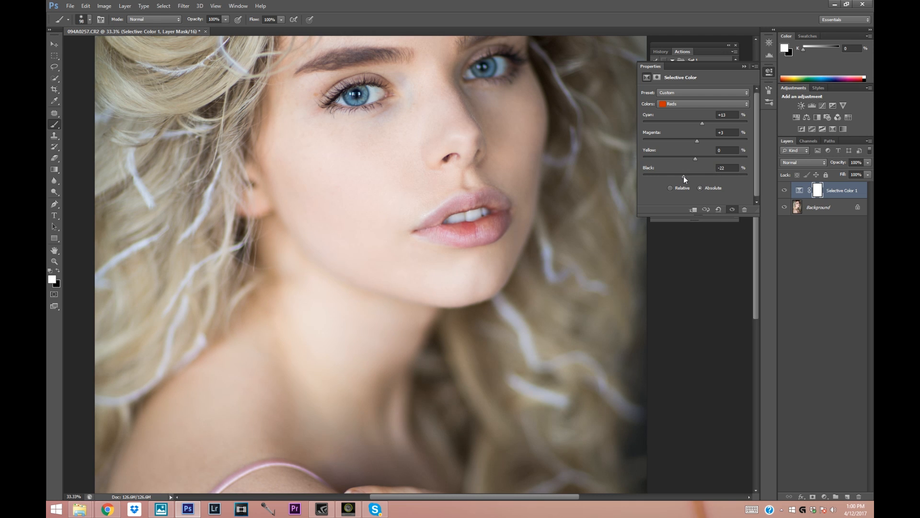
pyautogui.moveTo(693, 141); pyautogui.dragTo(693, 141)
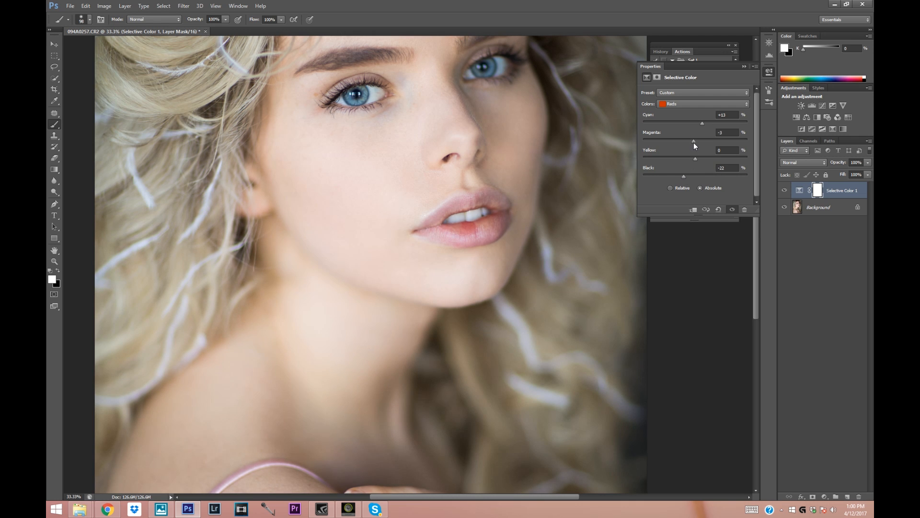
pyautogui.click(743, 65)
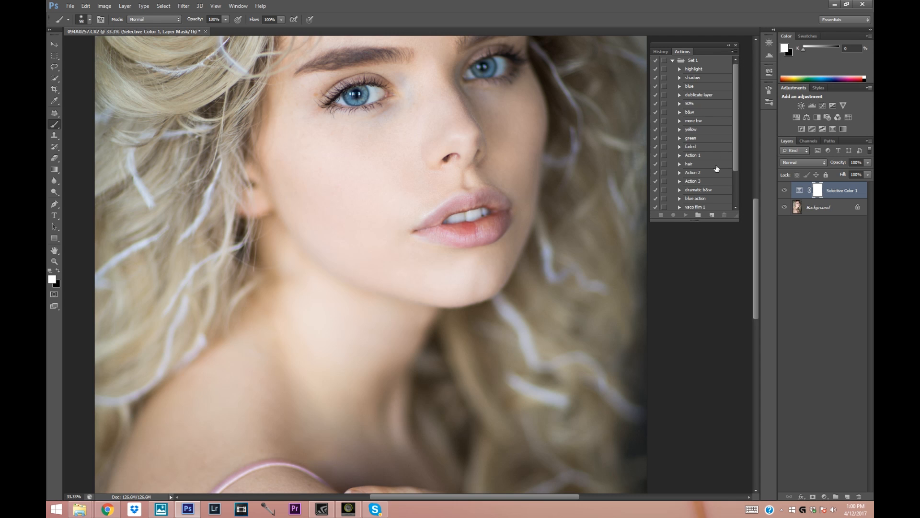
# Invert the Selective Color mask, paint the adjustment onto the red inner part of the lower lip, and merge the layers
pyautogui.hotkey('ctrl', 'i')
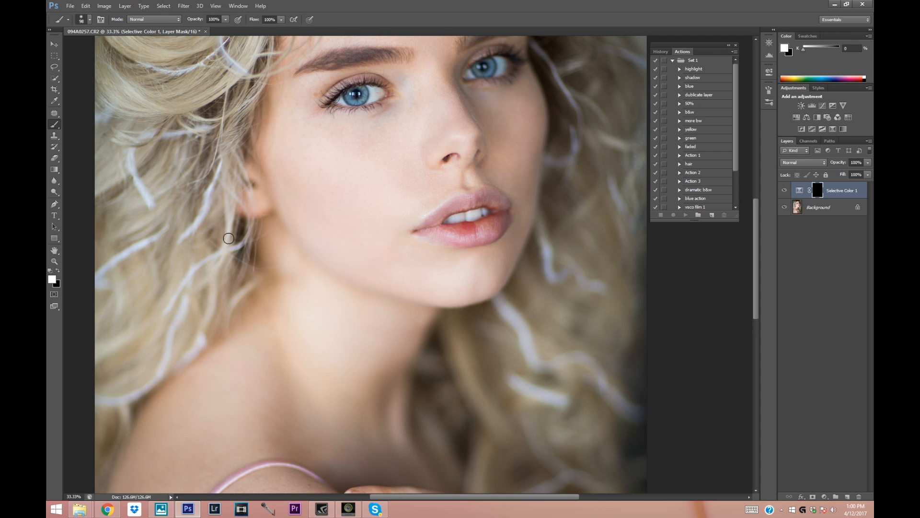
pyautogui.moveTo(470, 225)
pyautogui.mouseDown()
pyautogui.moveTo(473, 247)
pyautogui.moveTo(475, 225)
pyautogui.mouseUp()
pyautogui.rightClick(817, 214)
pyautogui.click(815, 260)
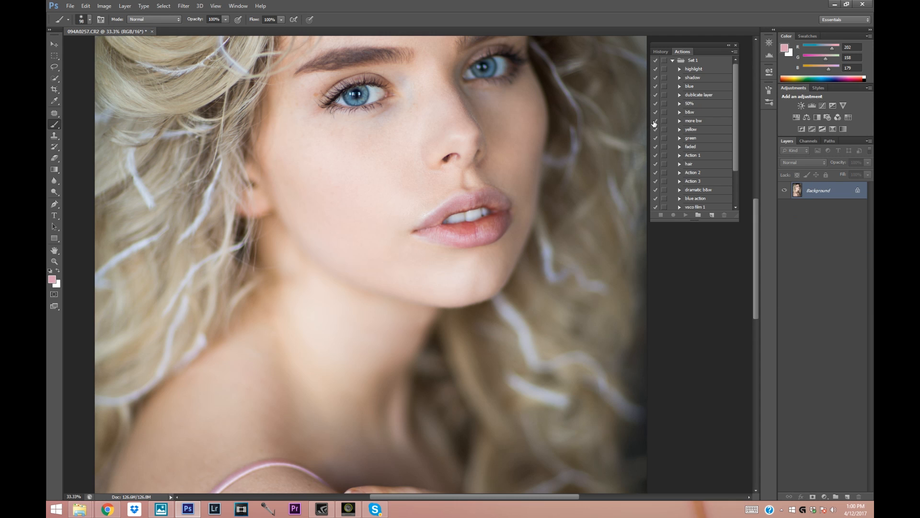
# Duplicate the Background layer, lower the copy's opacity and patch the uneven color on the lower lip
pyautogui.rightClick(830, 198)
pyautogui.click(815, 211)
pyautogui.click(529, 161)
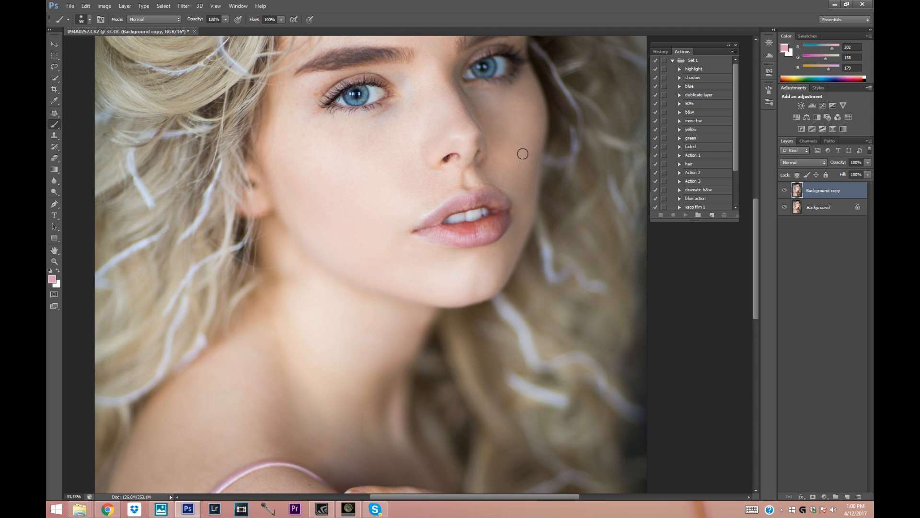
pyautogui.click(54, 114)
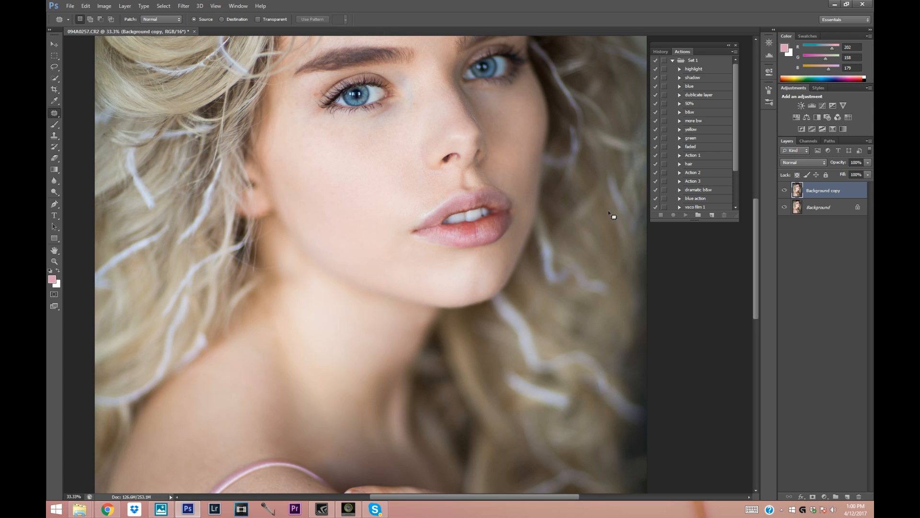
pyautogui.moveTo(867, 163); pyautogui.dragTo(868, 175)
pyautogui.click(461, 240)
pyautogui.moveTo(458, 240)
pyautogui.mouseDown()
pyautogui.moveTo(450, 231)
pyautogui.moveTo(462, 226)
pyautogui.moveTo(471, 246)
pyautogui.moveTo(470, 236)
pyautogui.moveTo(479, 246)
pyautogui.moveTo(472, 233)
pyautogui.moveTo(494, 242)
pyautogui.moveTo(499, 229)
pyautogui.moveTo(454, 242)
pyautogui.moveTo(469, 237)
pyautogui.moveTo(455, 229)
pyautogui.mouseUp()
pyautogui.click(444, 284)
# Merge the lip retouching into the Background layer and duplicate it again as Background copy
pyautogui.rightClick(815, 207)
pyautogui.click(811, 252)
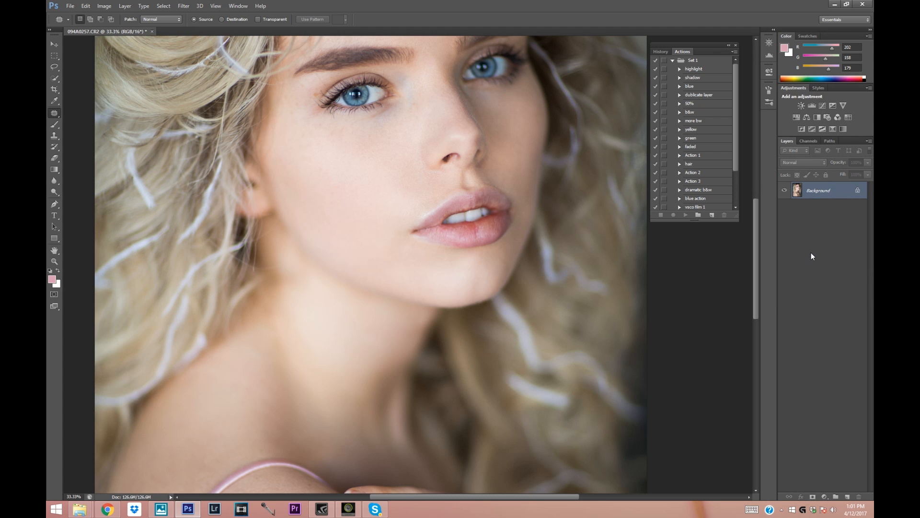
pyautogui.click(54, 261)
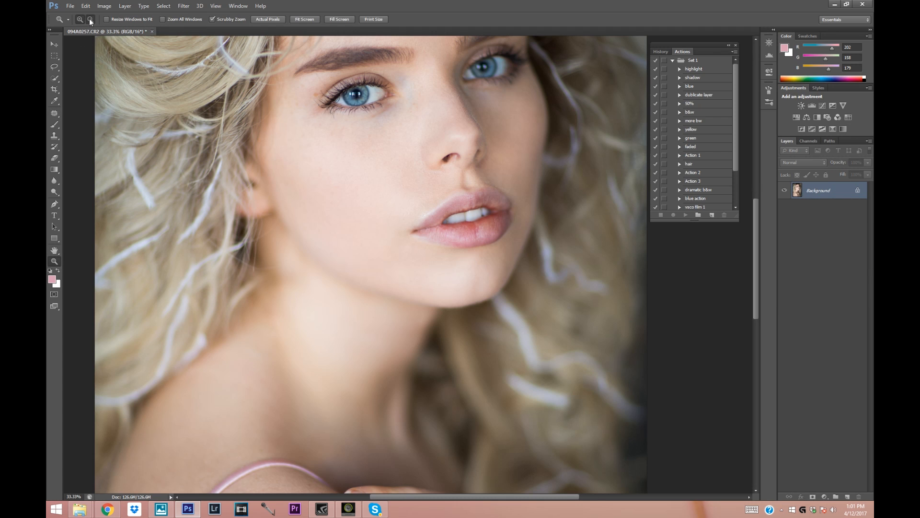
pyautogui.keyDown('alt'); pyautogui.click(352, 114); pyautogui.keyUp('alt')
pyautogui.keyDown('alt'); pyautogui.click(461, 159); pyautogui.keyUp('alt')
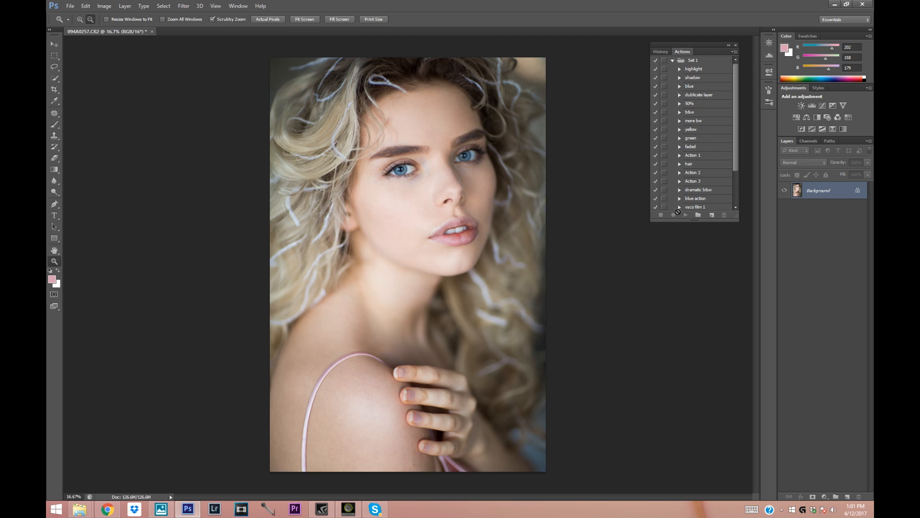
pyautogui.rightClick(832, 193)
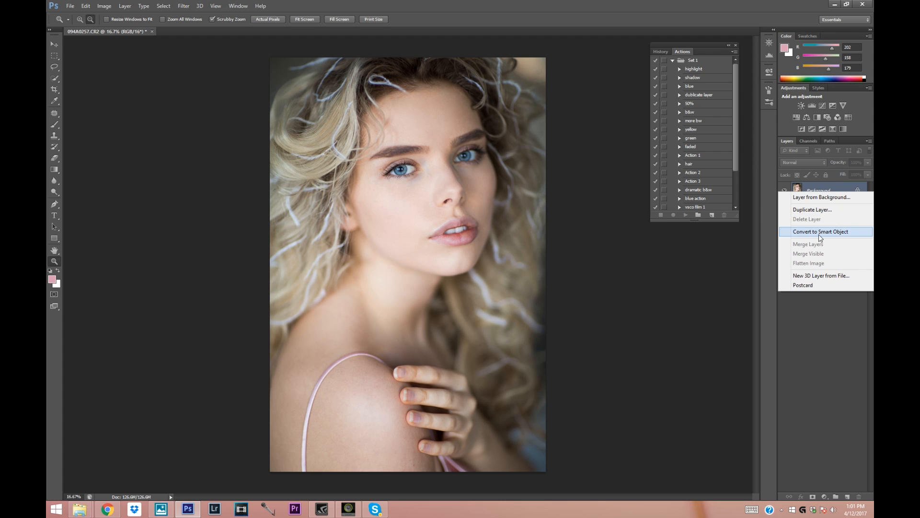
pyautogui.click(815, 209)
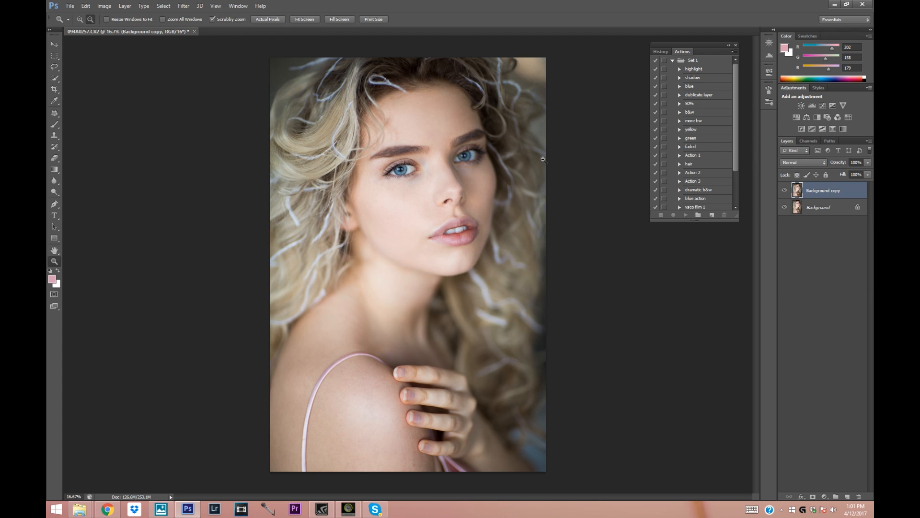
# Open the Liquify filter, reduce the brush size to 1000 and push the hair upward near the photo's upper right corner
pyautogui.click(183, 5)
pyautogui.click(230, 64)
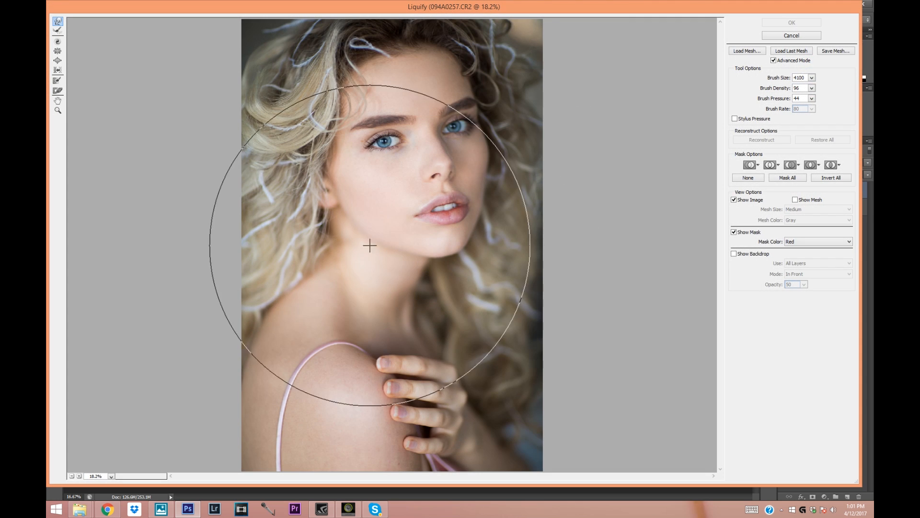
pyautogui.press('[')
pyautogui.press('[')
pyautogui.press('[')
pyautogui.press('[')
pyautogui.press('[')
pyautogui.press('[')
pyautogui.press('[')
pyautogui.press('[')
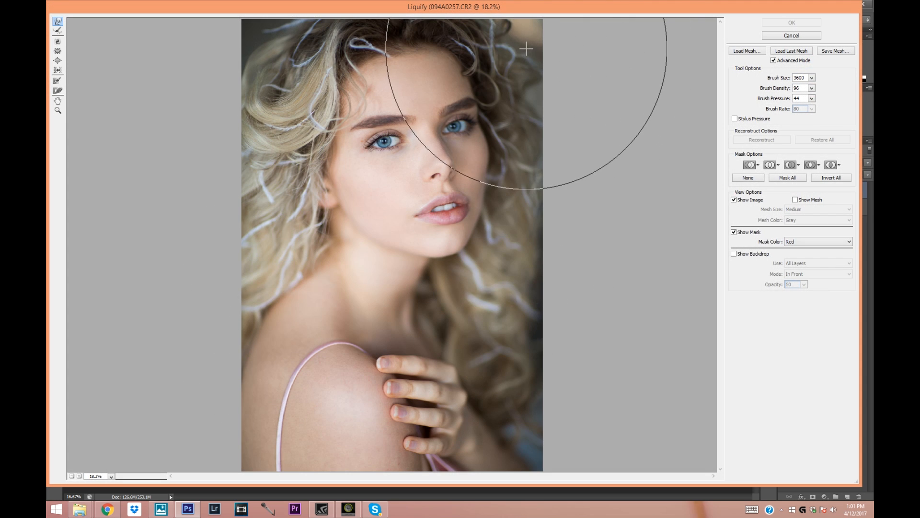
pyautogui.press('[')
pyautogui.press('[')
pyautogui.press('[')
pyautogui.press('[')
pyautogui.press('[')
pyautogui.press('[')
pyautogui.press('[')
pyautogui.press('[')
pyautogui.press('[')
pyautogui.press('[')
pyautogui.press('[')
pyautogui.press('[')
pyautogui.press('[')
pyautogui.press('[')
pyautogui.press('[')
pyautogui.press('[')
pyautogui.press('[')
pyautogui.press('[')
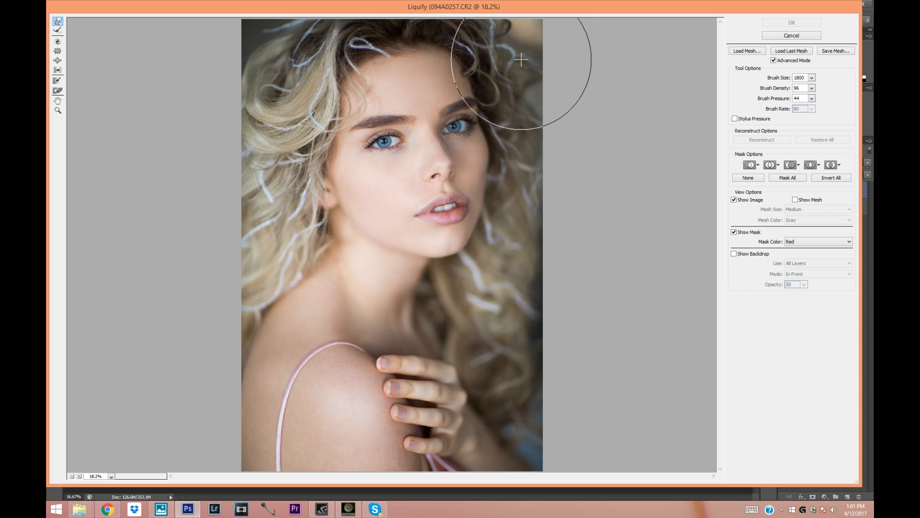
pyautogui.press('[')
pyautogui.press('[')
pyautogui.press('[')
pyautogui.press('[')
pyautogui.press('[')
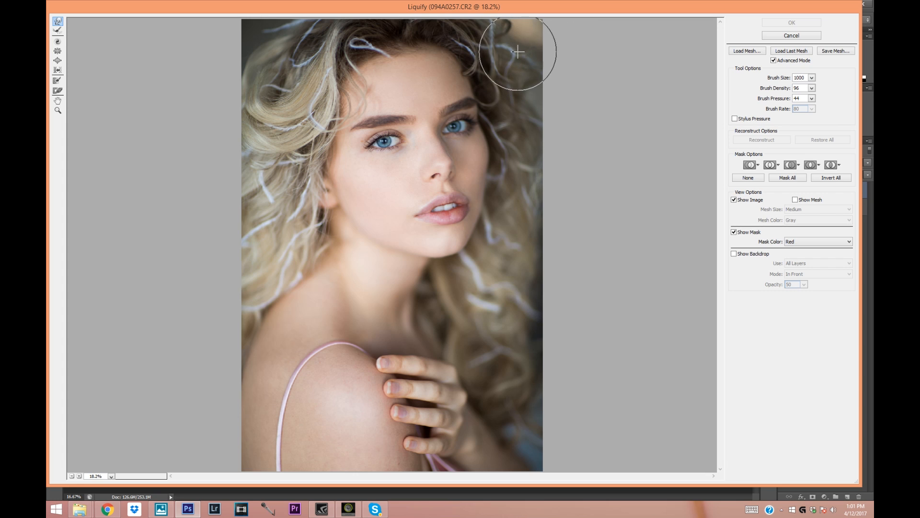
pyautogui.moveTo(525, 46); pyautogui.dragTo(524, 29)
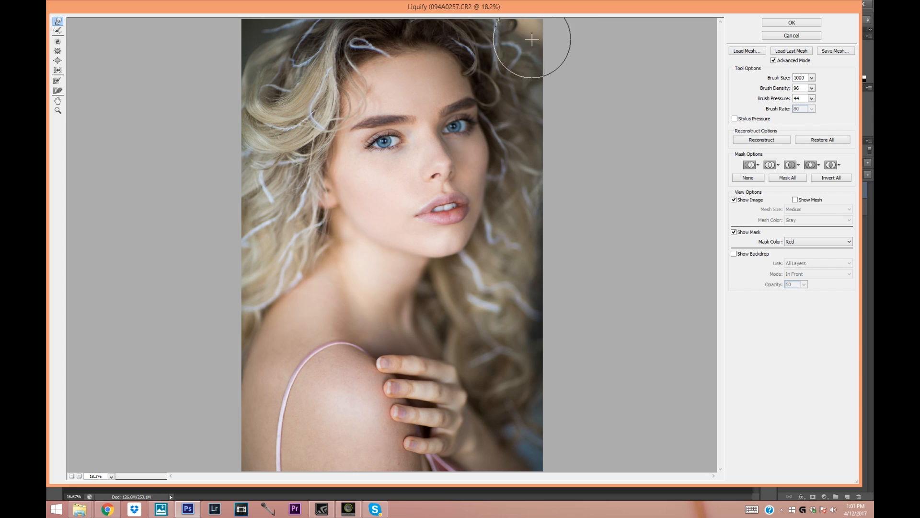
# Set the Liquify brush size to 1500 and push the curls outward around the top of the head for more volume
pyautogui.press(']')
pyautogui.press(']')
pyautogui.press(']')
pyautogui.press(']')
pyautogui.press(']')
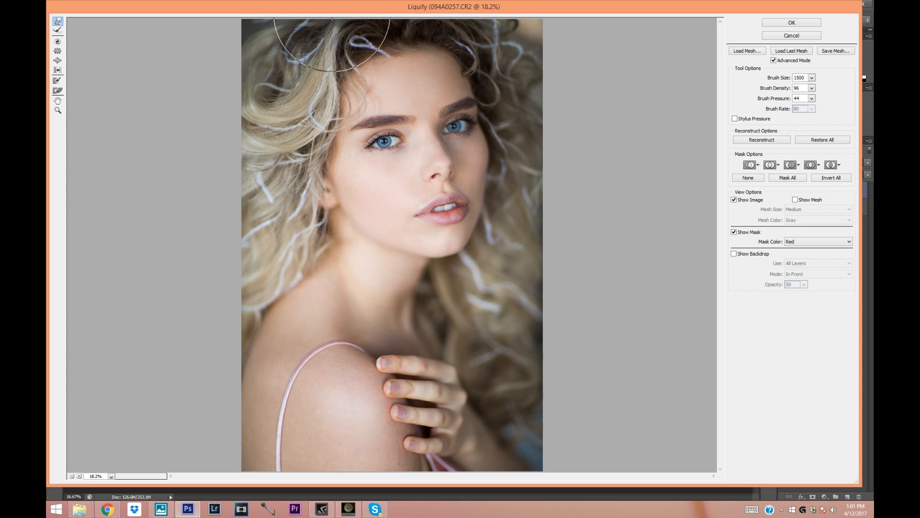
pyautogui.moveTo(407, 16); pyautogui.dragTo(407, 16)
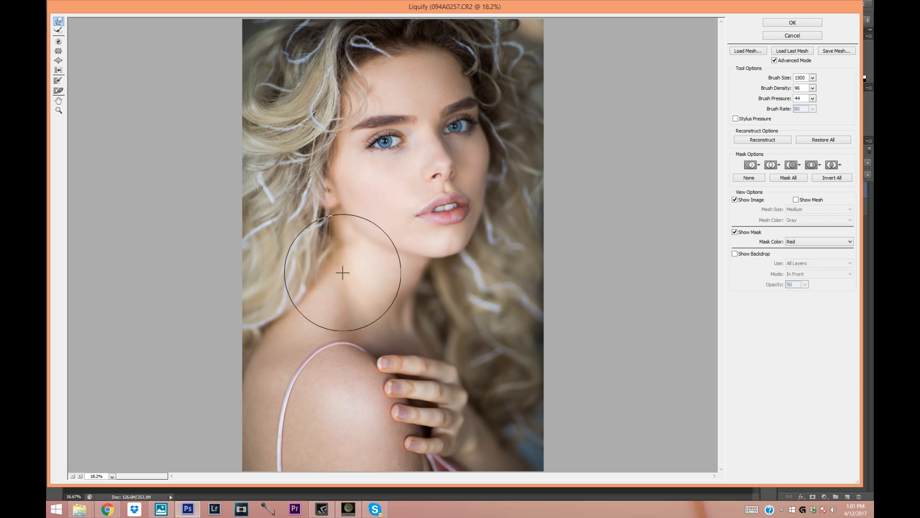
# Reshape the hair and shoulder line beside the neck with a Liquify brush size of 1100 and apply the filter
pyautogui.press('[')
pyautogui.press('[')
pyautogui.press('[')
pyautogui.press('[')
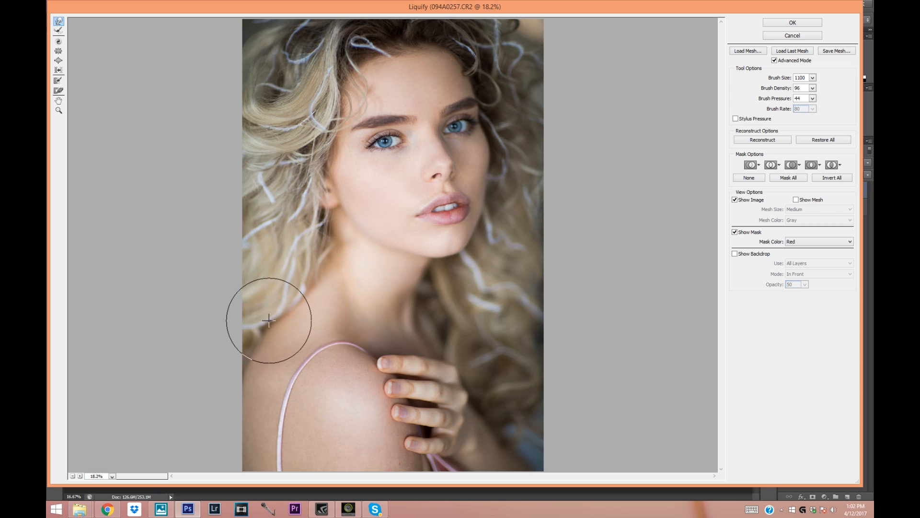
pyautogui.moveTo(265, 334)
pyautogui.mouseDown()
pyautogui.moveTo(314, 280)
pyautogui.moveTo(236, 364)
pyautogui.moveTo(260, 324)
pyautogui.moveTo(328, 298)
pyautogui.mouseUp()
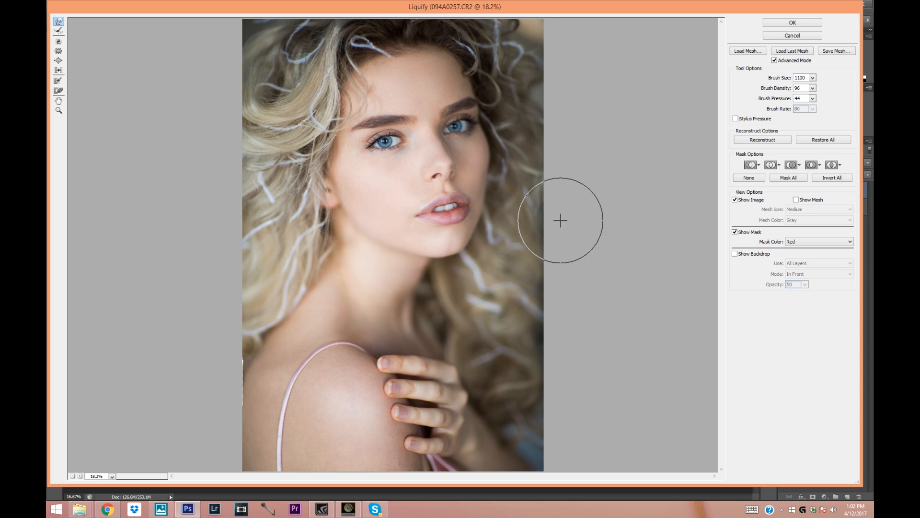
pyautogui.click(792, 23)
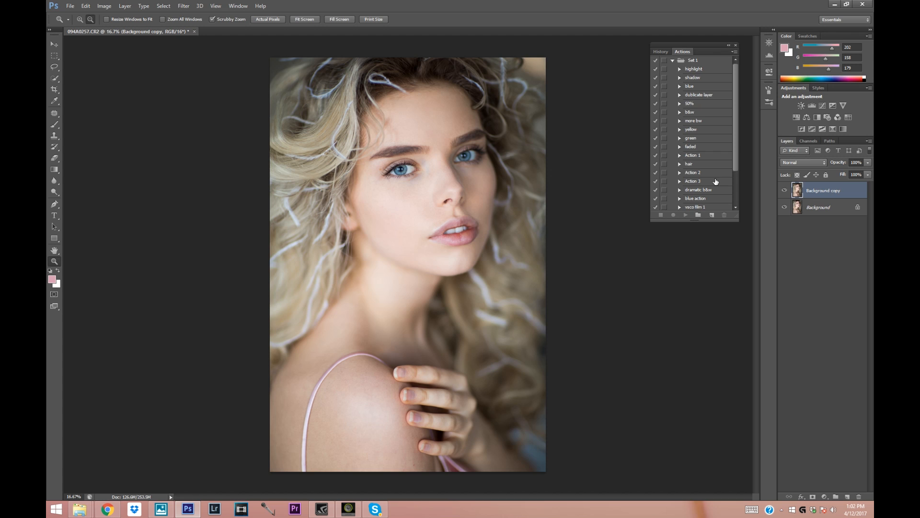
# Merge the liquified Background copy with the Background layer
pyautogui.keyDown('shift'); pyautogui.click(815, 204); pyautogui.keyUp('shift')
pyautogui.rightClick(815, 203)
pyautogui.click(814, 255)
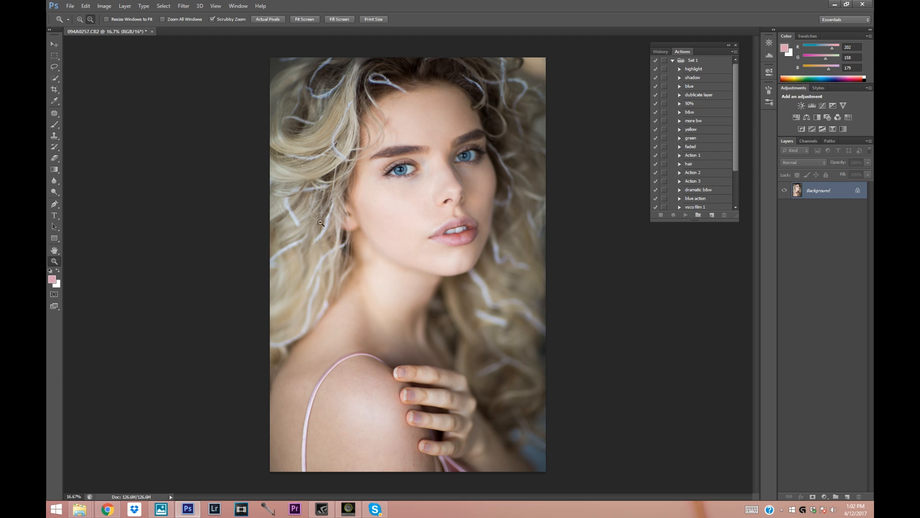
# Add a Selective Color adjustment layer and raise the Black amount of the Reds slightly
pyautogui.click(825, 497)
pyautogui.click(816, 490)
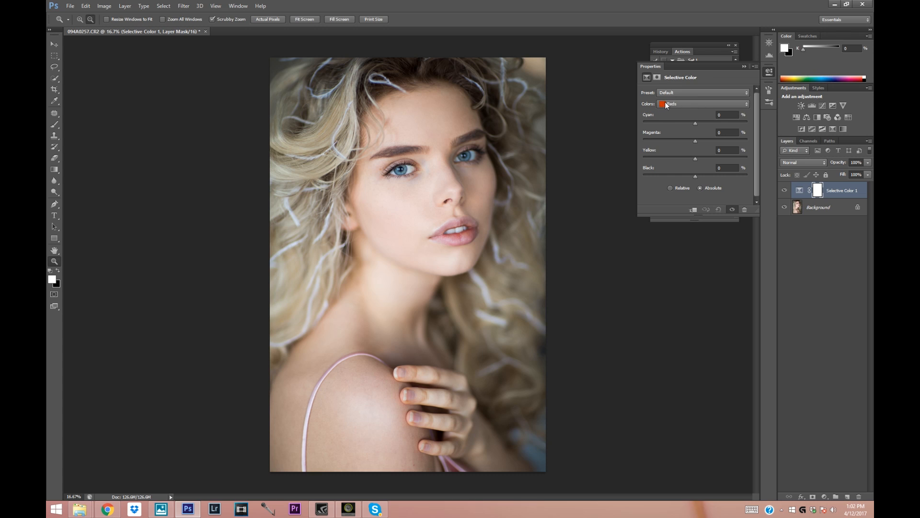
pyautogui.click(695, 176)
# Set the Whites of the Selective Color adjustment to Cyan -1, Yellow -4 and Black -5
pyautogui.click(675, 104)
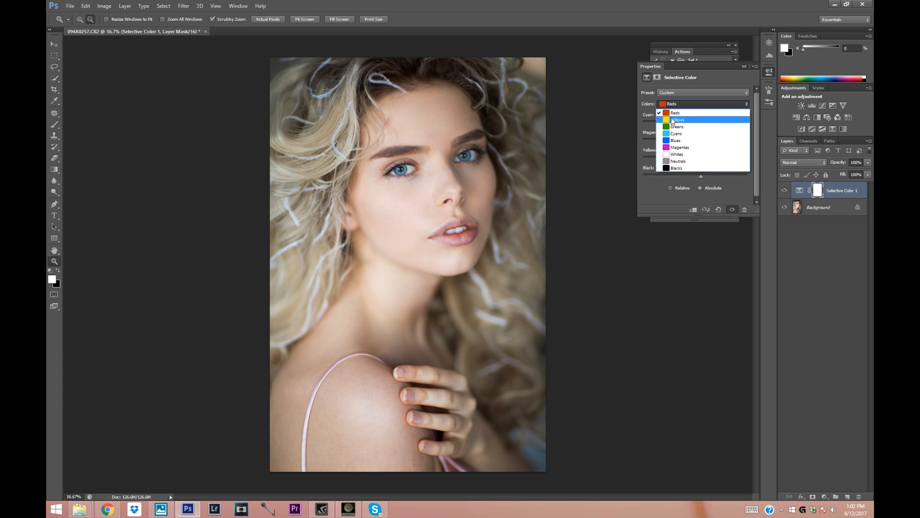
pyautogui.click(674, 155)
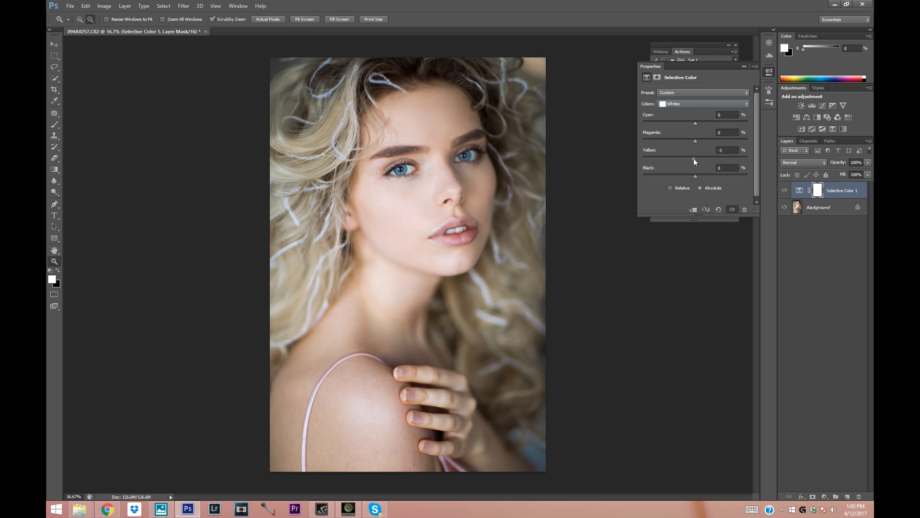
pyautogui.moveTo(694, 158); pyautogui.dragTo(692, 158)
pyautogui.moveTo(696, 123); pyautogui.dragTo(694, 124)
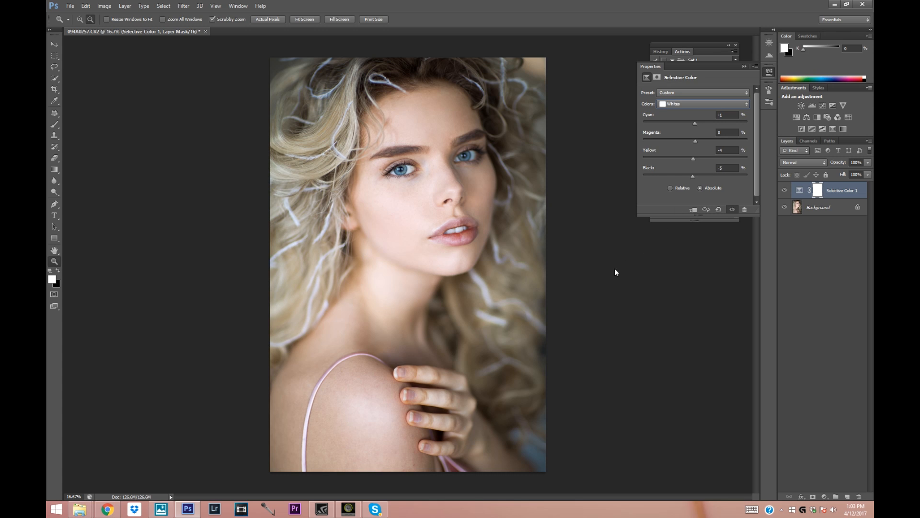
# Set Magenta to +14 for the Magentas and fine-tune the Blues in the Selective Color adjustment
pyautogui.click(680, 103)
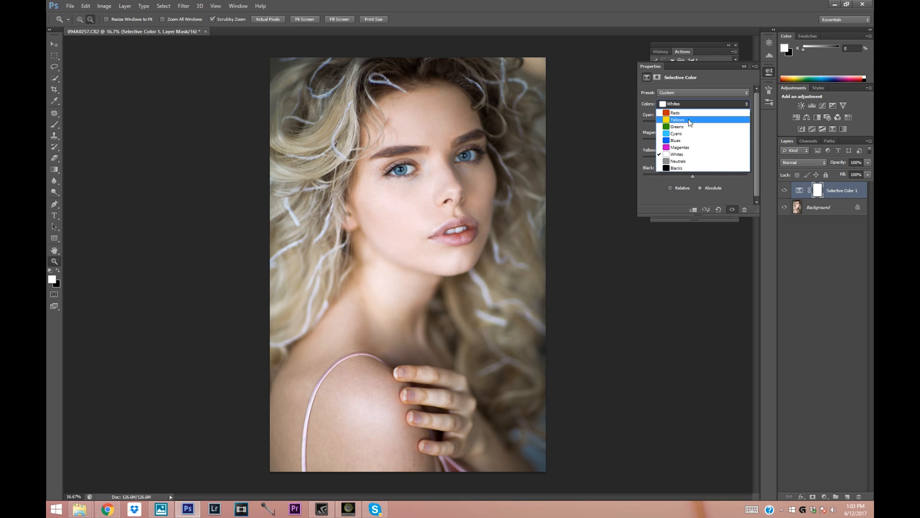
pyautogui.click(695, 138)
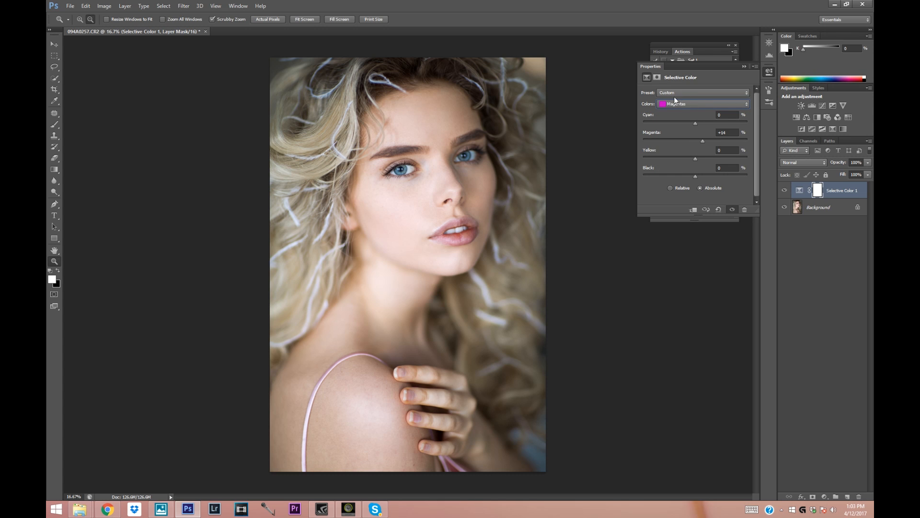
pyautogui.click(679, 103)
pyautogui.click(676, 140)
pyautogui.moveTo(680, 155); pyautogui.dragTo(677, 155)
pyautogui.click(685, 103)
pyautogui.click(678, 108)
pyautogui.click(744, 67)
# Compare the portrait with and without the Selective Color adjustment, including at a smaller zoom level
pyautogui.click(785, 191)
pyautogui.click(786, 190)
pyautogui.click(786, 190)
pyautogui.click(786, 190)
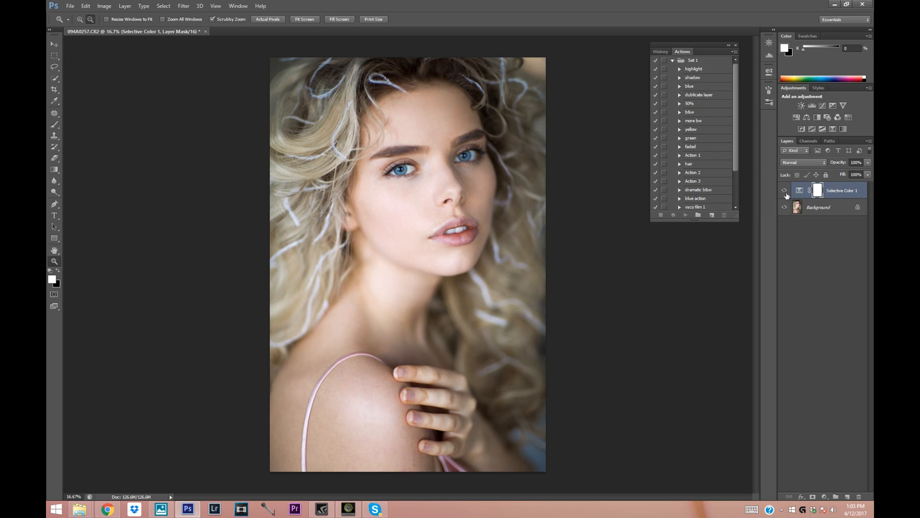
pyautogui.keyDown('alt'); pyautogui.click(156, 82); pyautogui.keyUp('alt')
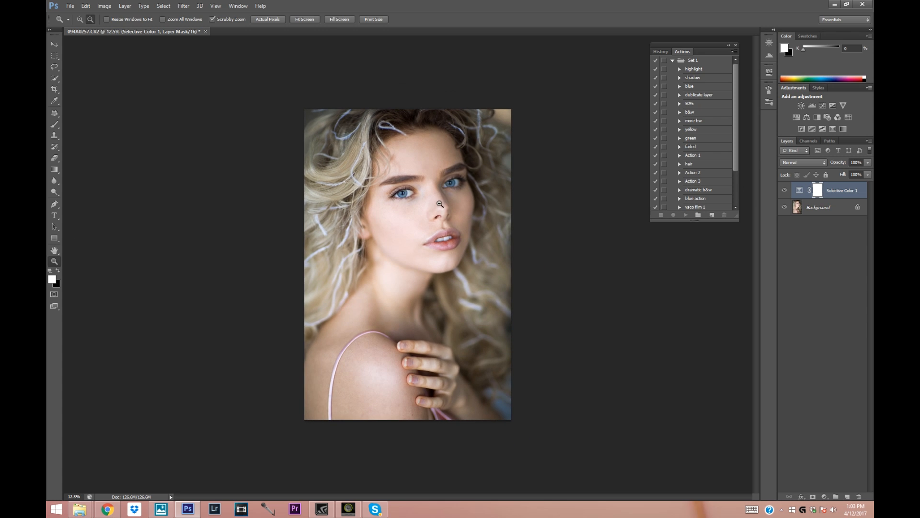
pyautogui.click(784, 191)
pyautogui.click(784, 190)
pyautogui.click(784, 190)
pyautogui.click(785, 190)
# Merge the Selective Color 1 adjustment into the Background layer
pyautogui.keyDown('shift'); pyautogui.click(815, 209); pyautogui.keyUp('shift')
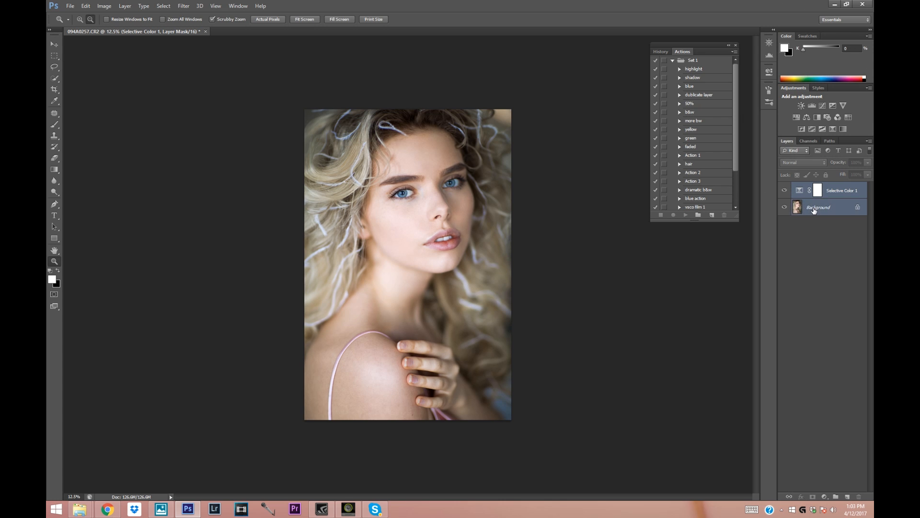
pyautogui.rightClick(814, 209)
pyautogui.click(803, 262)
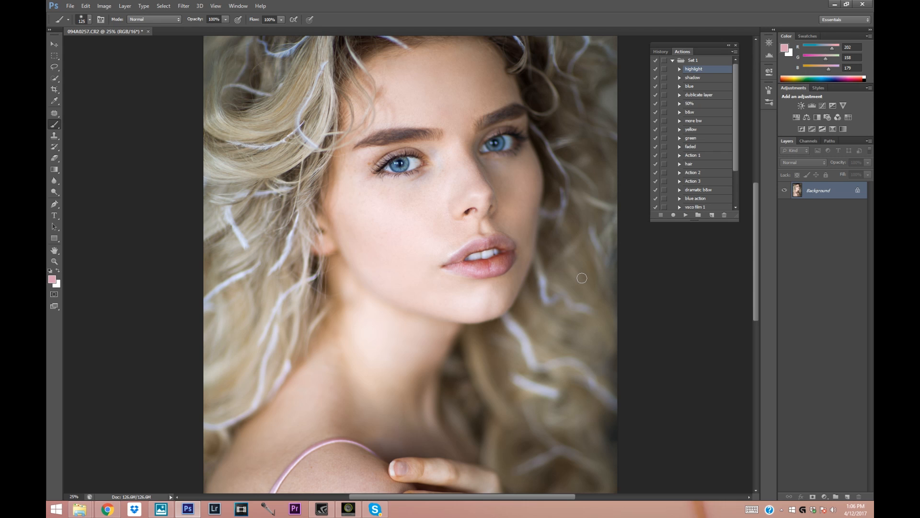
# Try a Curves adjustment layer with slightly raised midtones and an inverted mask, and delete the layer
pyautogui.click(824, 498)
pyautogui.click(810, 360)
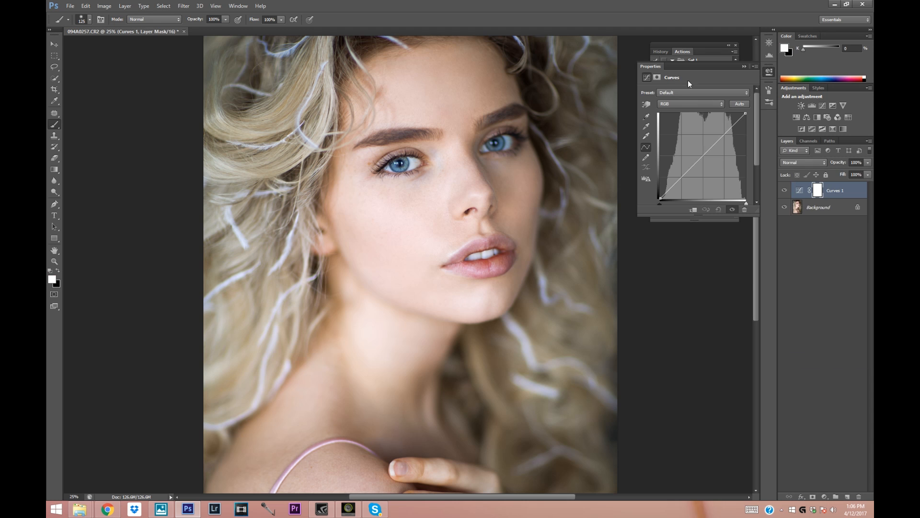
pyautogui.moveTo(702, 155); pyautogui.dragTo(700, 153)
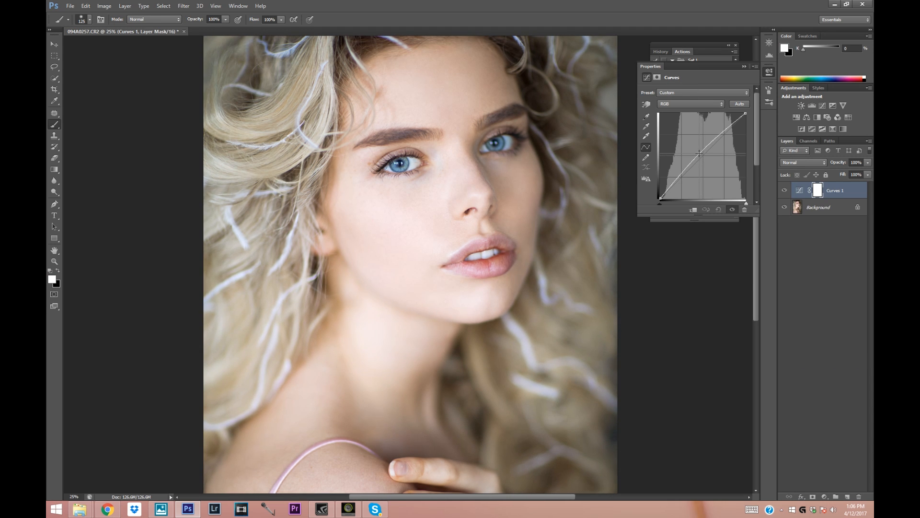
pyautogui.click(744, 66)
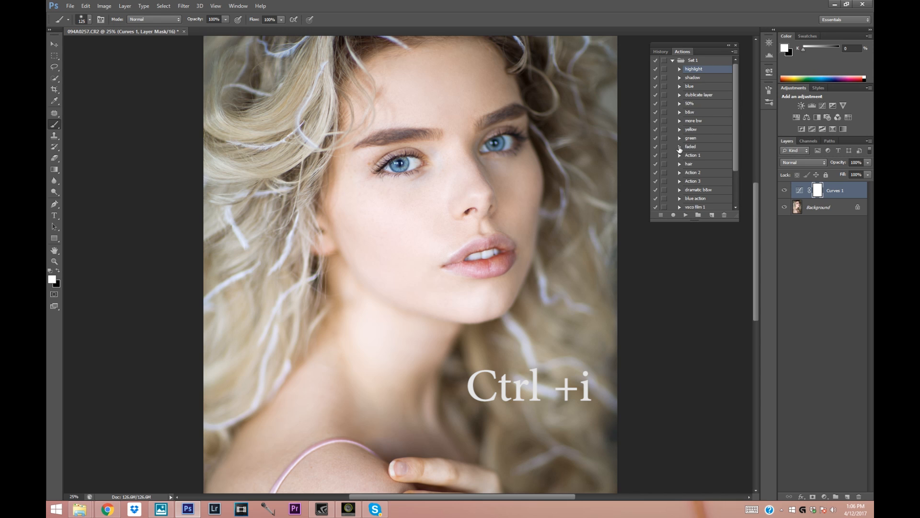
pyautogui.hotkey('ctrl', 'i')
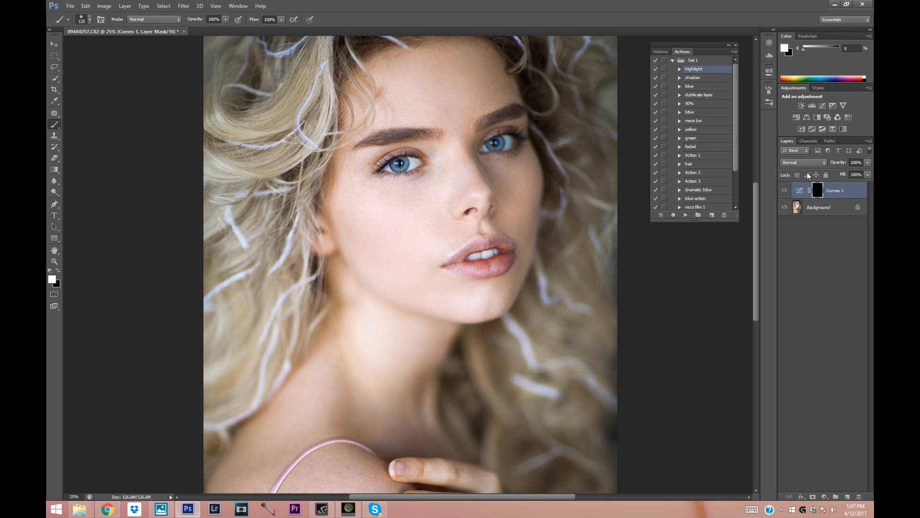
pyautogui.moveTo(830, 192); pyautogui.dragTo(859, 497)
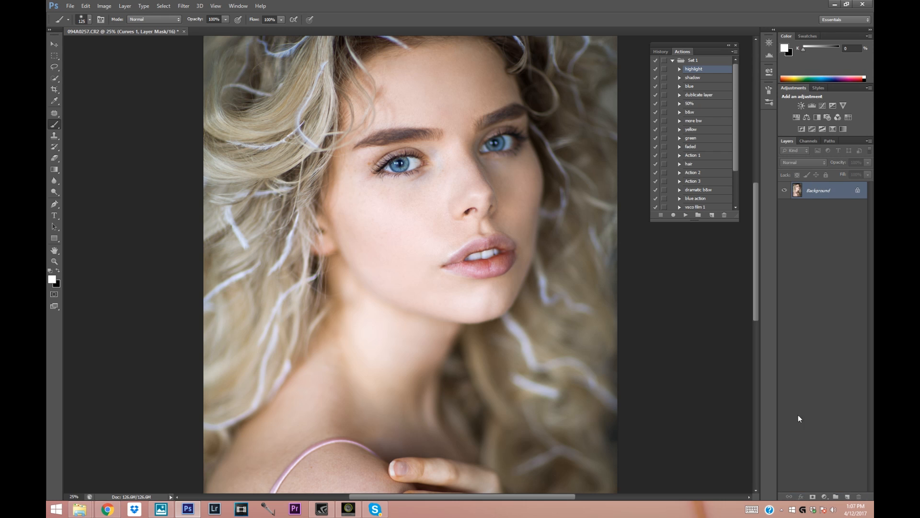
# Create a new action named "hightlight ex" in Set 1 and start recording it
pyautogui.click(736, 45)
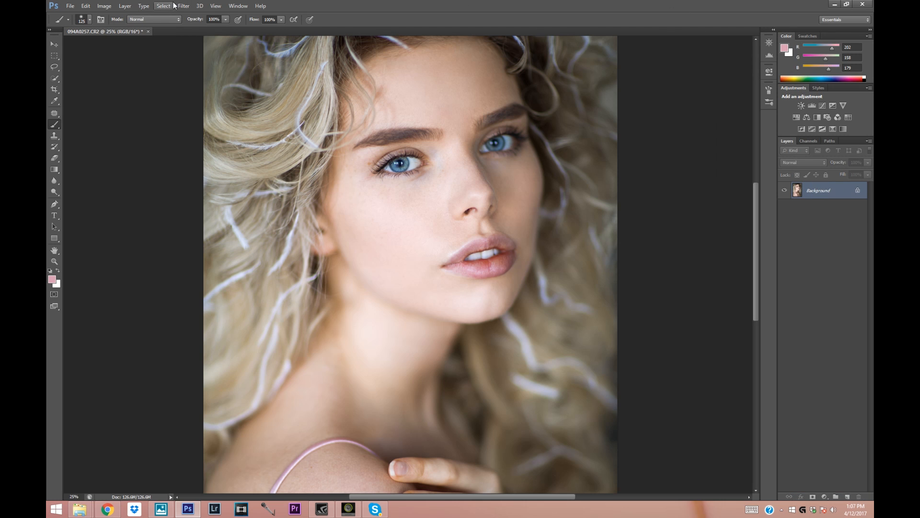
pyautogui.click(231, 7)
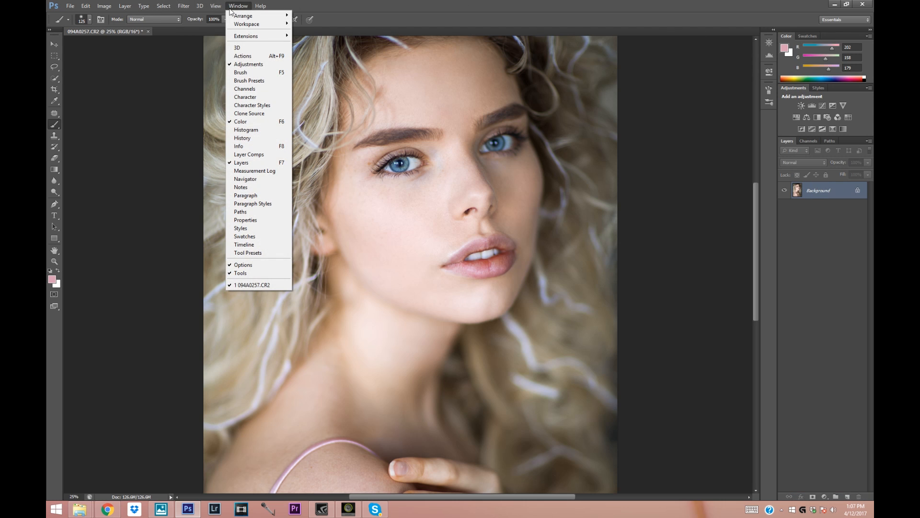
pyautogui.click(238, 56)
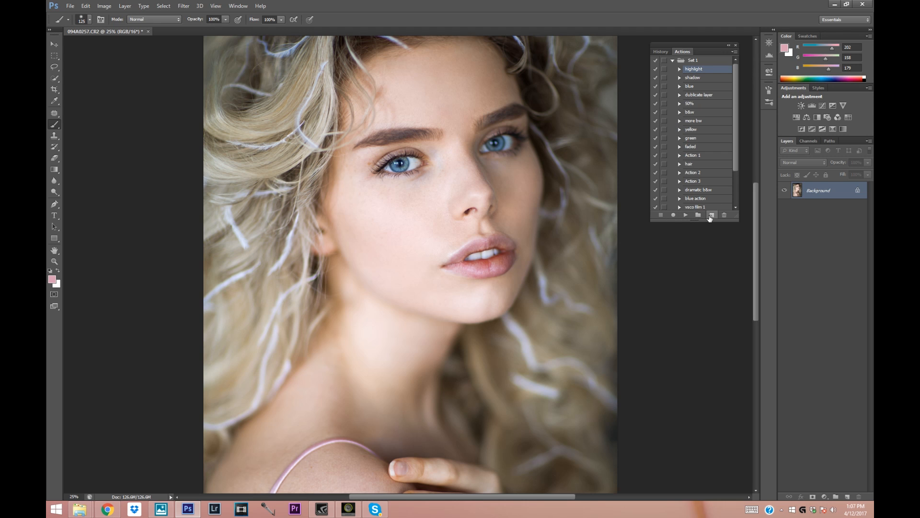
pyautogui.click(711, 215)
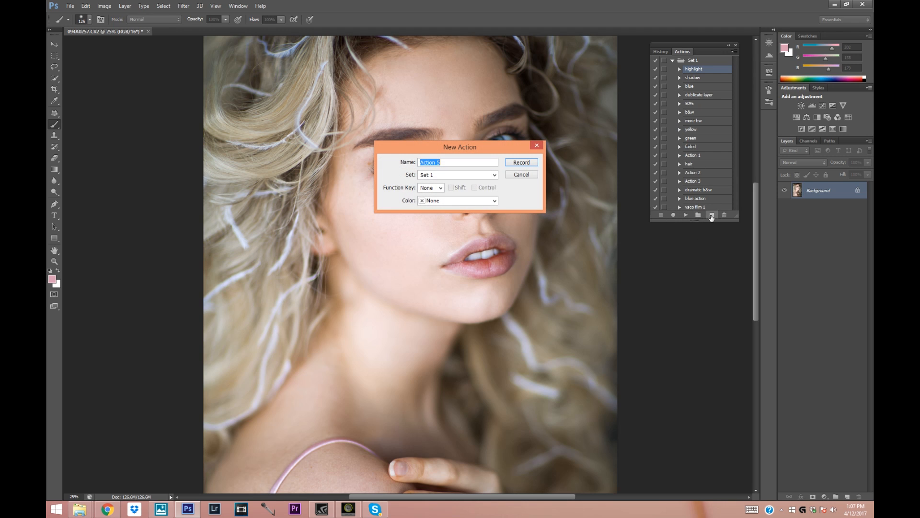
pyautogui.write('hightlight ex')
pyautogui.click(521, 165)
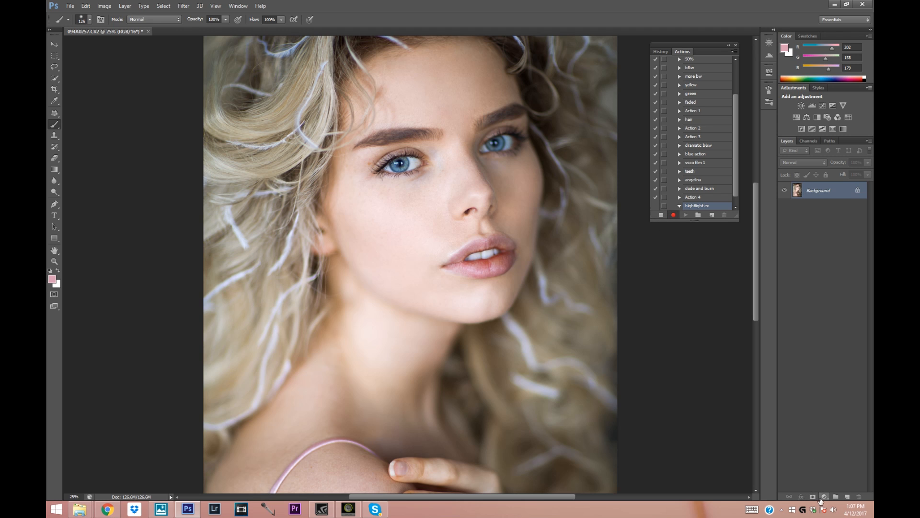
# Record adding a Curves adjustment layer with the midtones raised slightly and its mask inverted to black
pyautogui.click(824, 497)
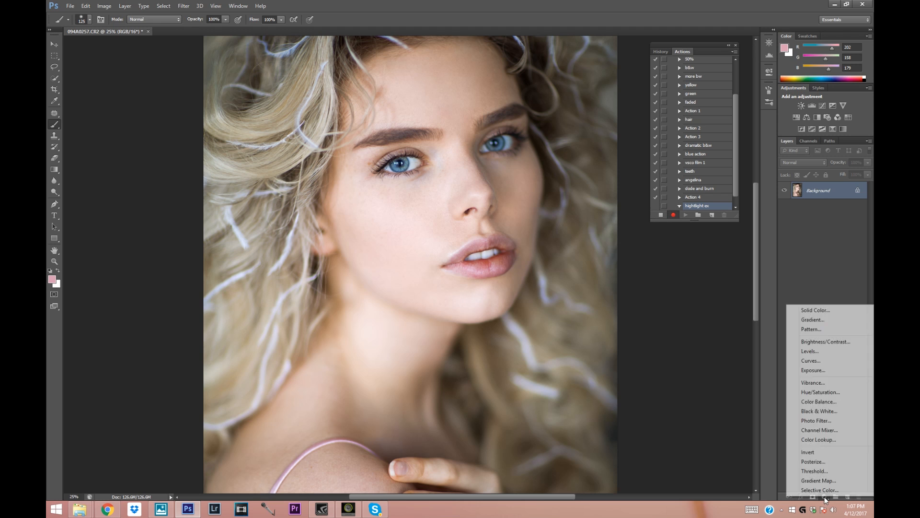
pyautogui.click(813, 366)
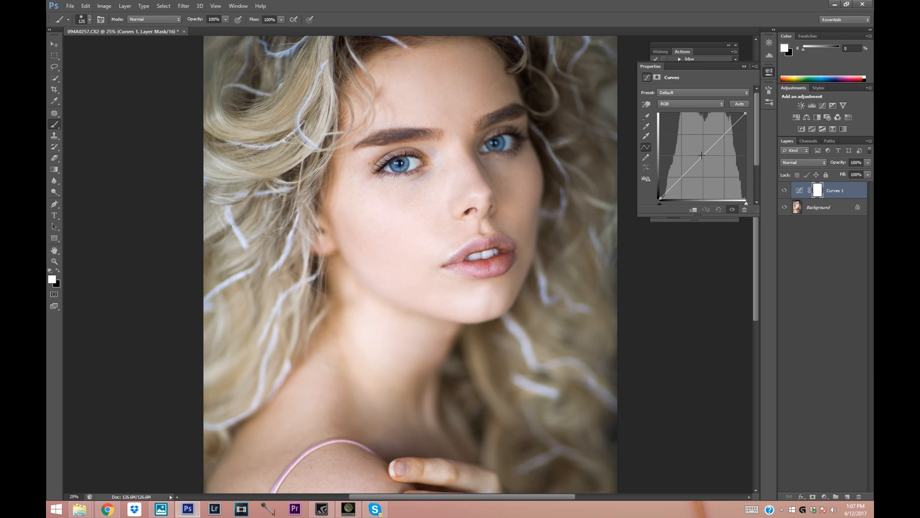
pyautogui.moveTo(702, 155); pyautogui.dragTo(699, 152)
pyautogui.click(743, 66)
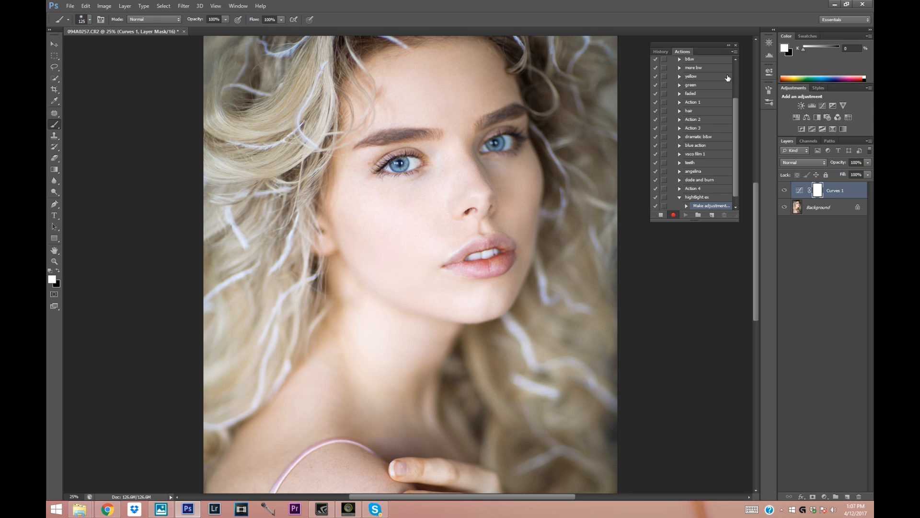
pyautogui.hotkey('ctrl', 'i')
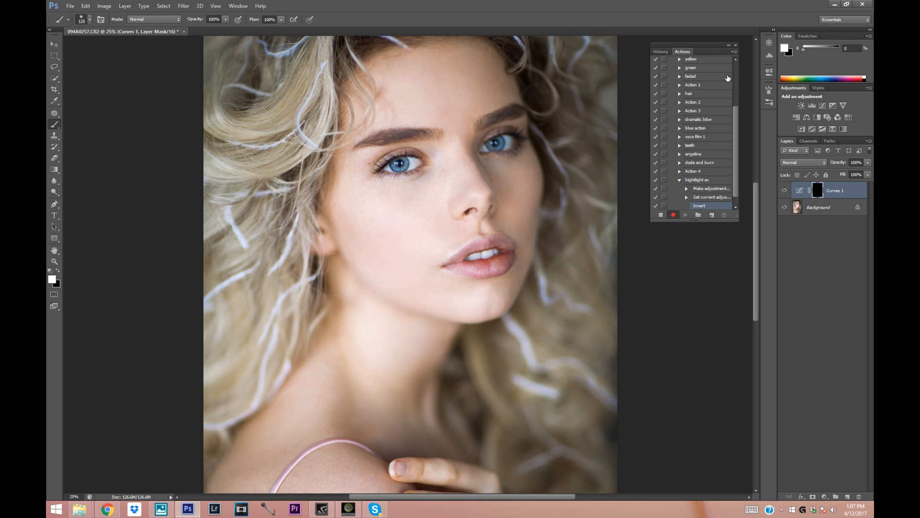
# Stop recording the "highlight ex" action and delete the Curves 1 layer
pyautogui.click(661, 216)
pyautogui.click(679, 180)
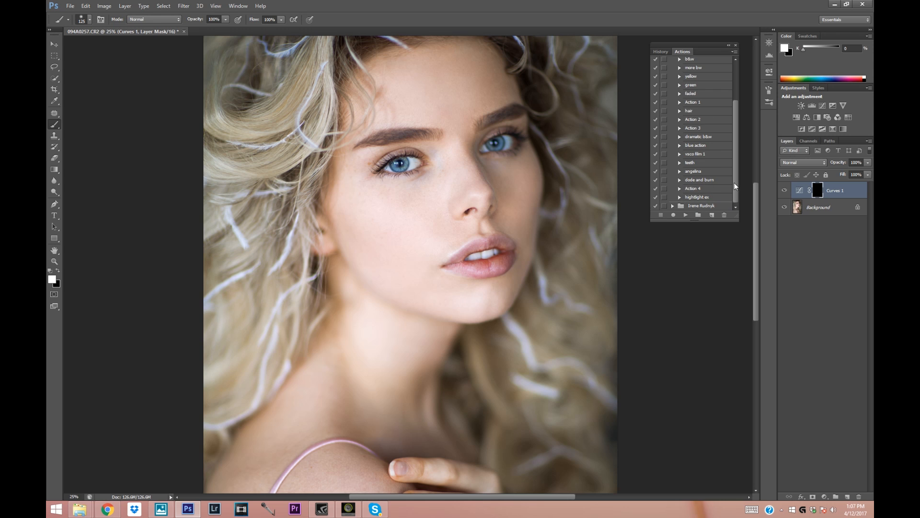
pyautogui.click(860, 498)
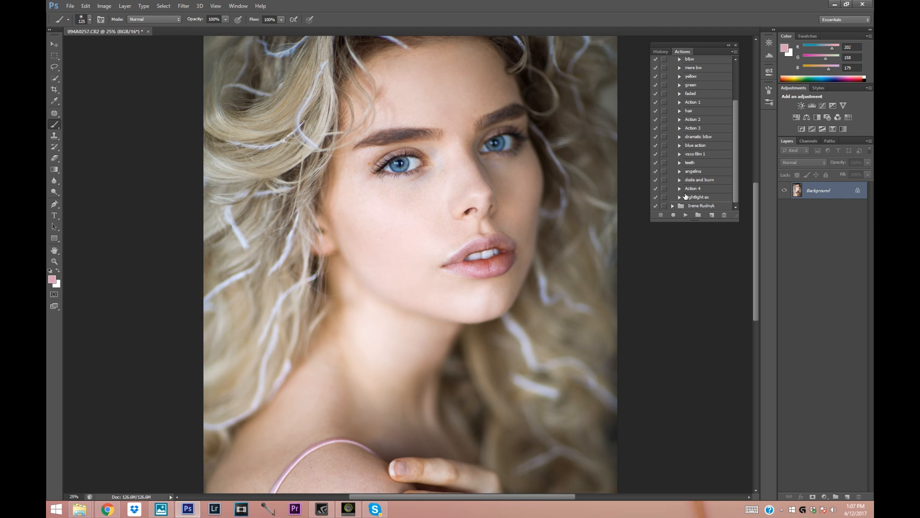
# Test the "highlight ex" action with a brush stroke down the nose bridge, and discard the stroke and the Curves layer
pyautogui.click(697, 198)
pyautogui.click(685, 215)
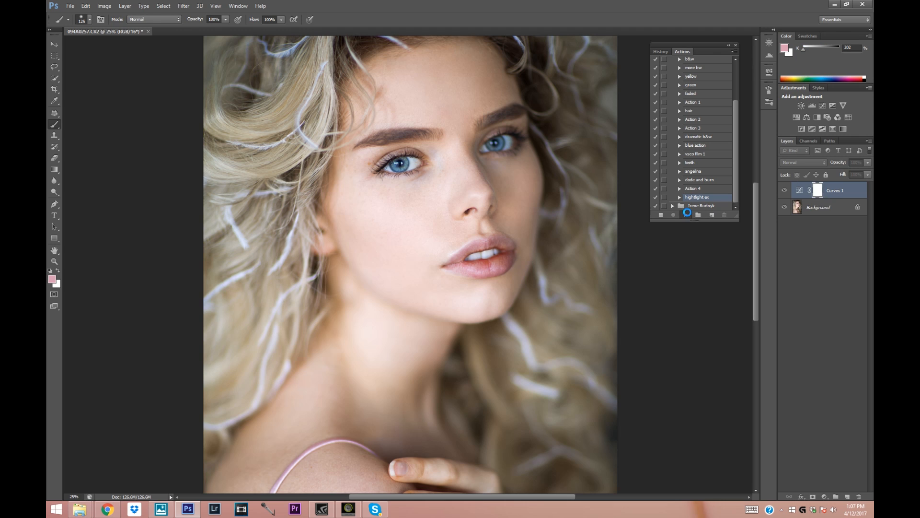
pyautogui.moveTo(466, 146)
pyautogui.mouseDown()
pyautogui.moveTo(475, 148)
pyautogui.moveTo(470, 175)
pyautogui.mouseUp()
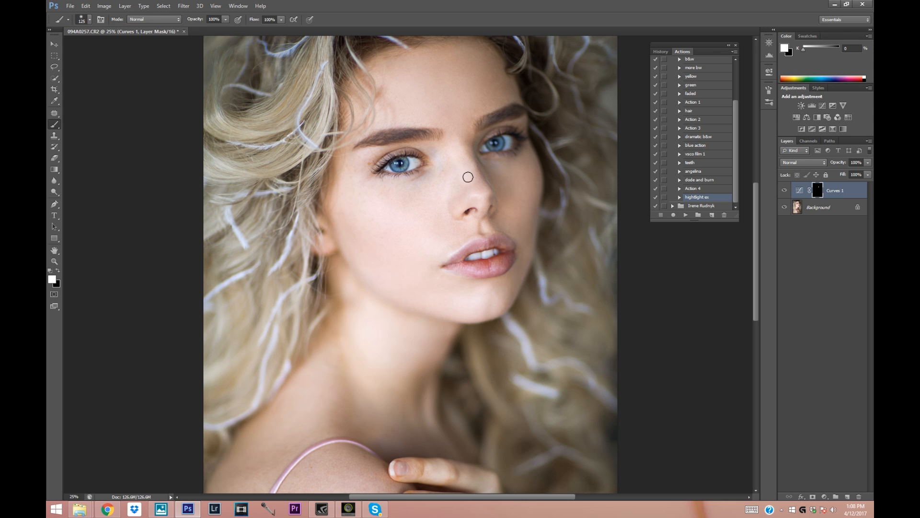
pyautogui.click(86, 5)
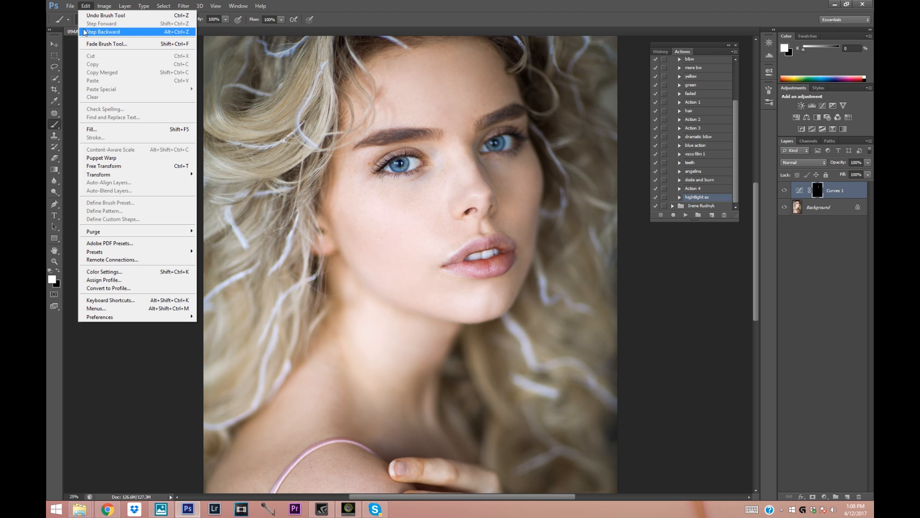
pyautogui.click(103, 32)
pyautogui.moveTo(809, 196); pyautogui.dragTo(859, 496)
pyautogui.scroll(-2, 719, 202)
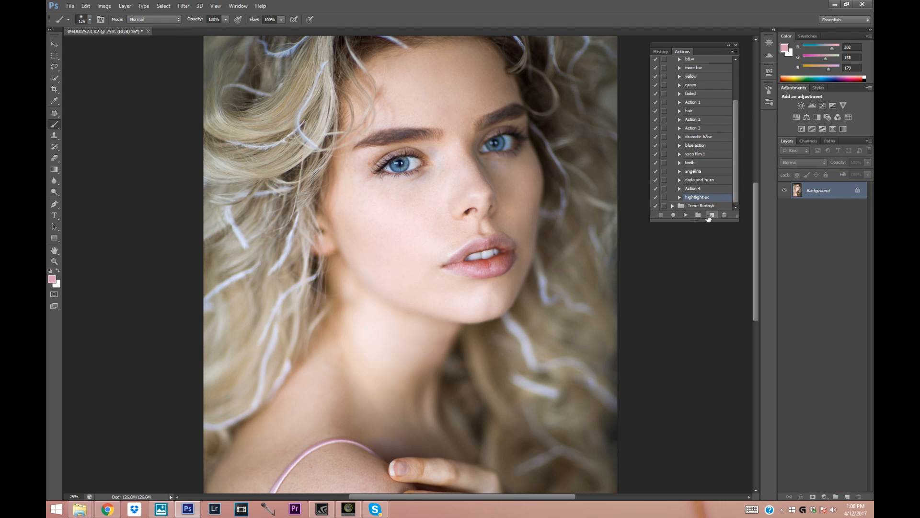
# Create a new action named "shadow ex" in Set 1 and start recording it
pyautogui.click(712, 215)
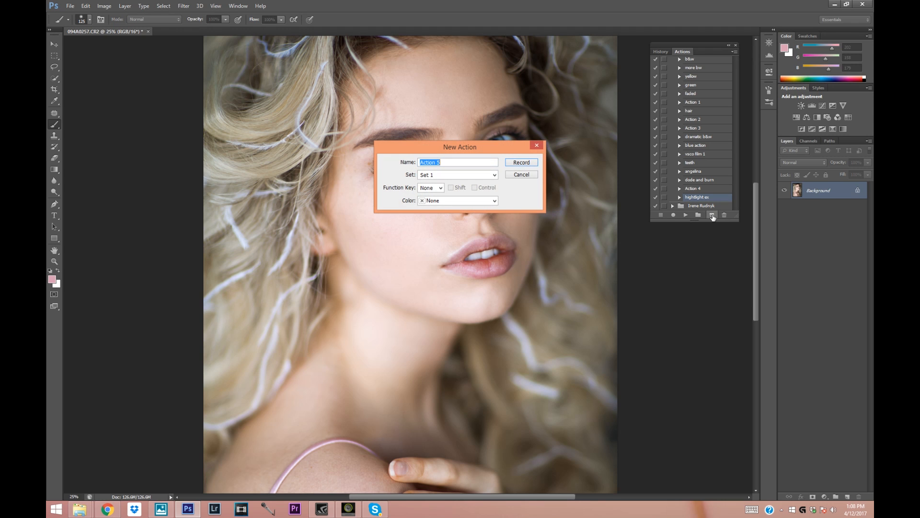
pyautogui.write('s')
pyautogui.click(522, 163)
# Record adding a Curves adjustment layer with the darker tones lowered slightly and its mask inverted to black
pyautogui.click(824, 497)
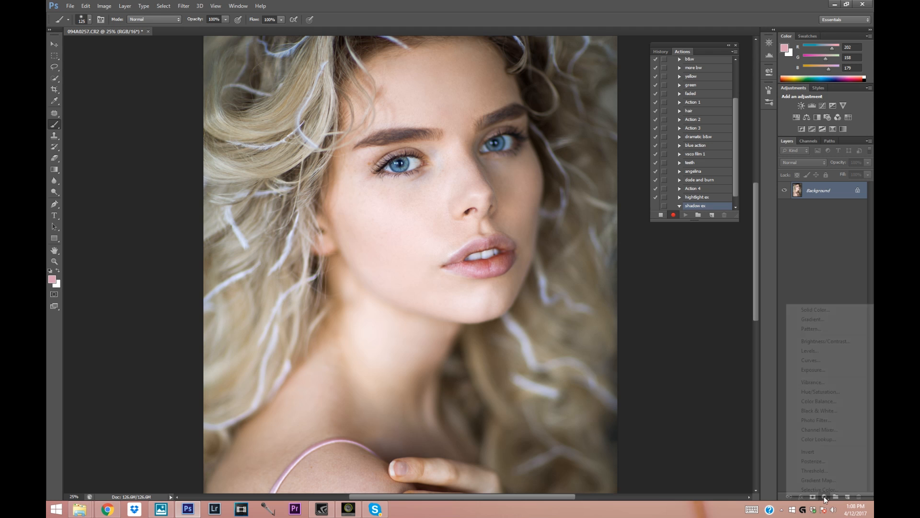
pyautogui.click(812, 365)
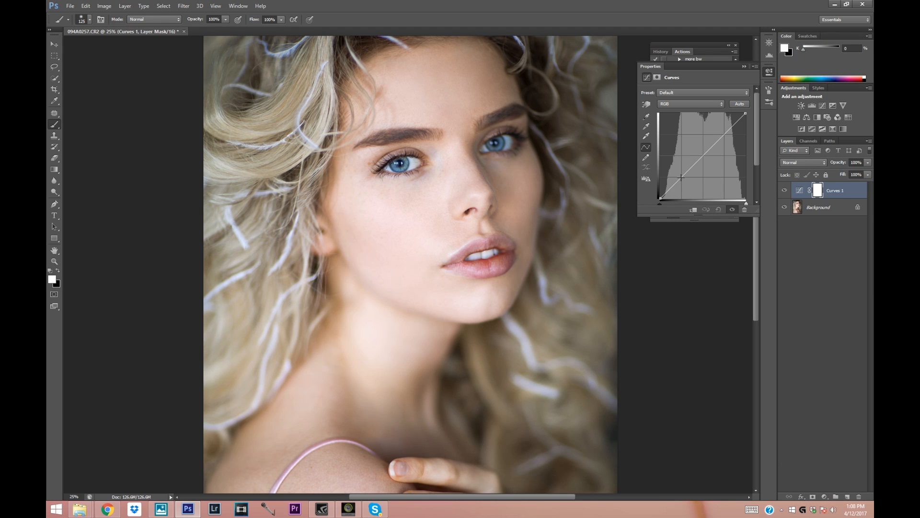
pyautogui.moveTo(681, 177); pyautogui.dragTo(681, 180)
pyautogui.click(743, 67)
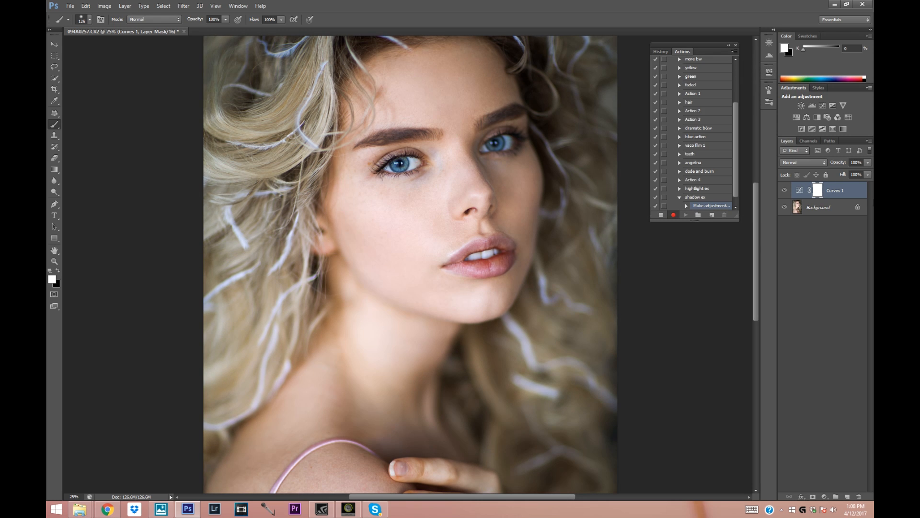
pyautogui.hotkey('ctrl', 'i')
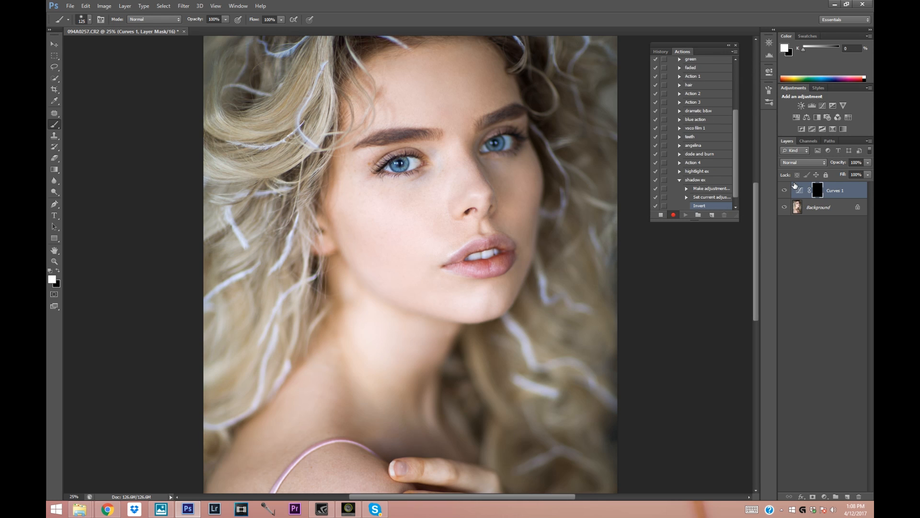
# Stop recording the "shadow ex" action and delete its Curves 1 layer
pyautogui.click(663, 214)
pyautogui.click(680, 183)
pyautogui.moveTo(838, 188); pyautogui.dragTo(858, 493)
# Try out the "shadow ex" action on the portrait and undo the Curves layer it adds
pyautogui.click(695, 197)
pyautogui.click(687, 215)
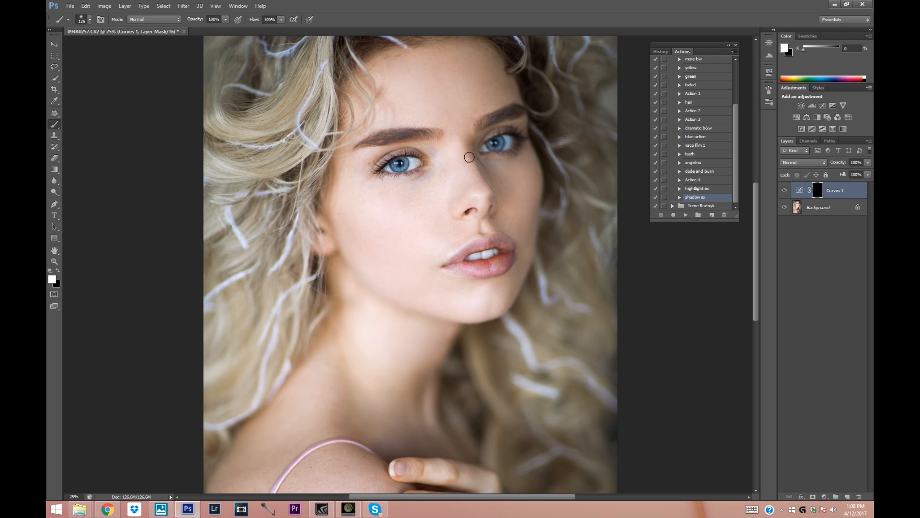
pyautogui.hotkey('ctrl', 'z')
pyautogui.keyDown('alt'); pyautogui.click(448, 181); pyautogui.keyUp('alt')
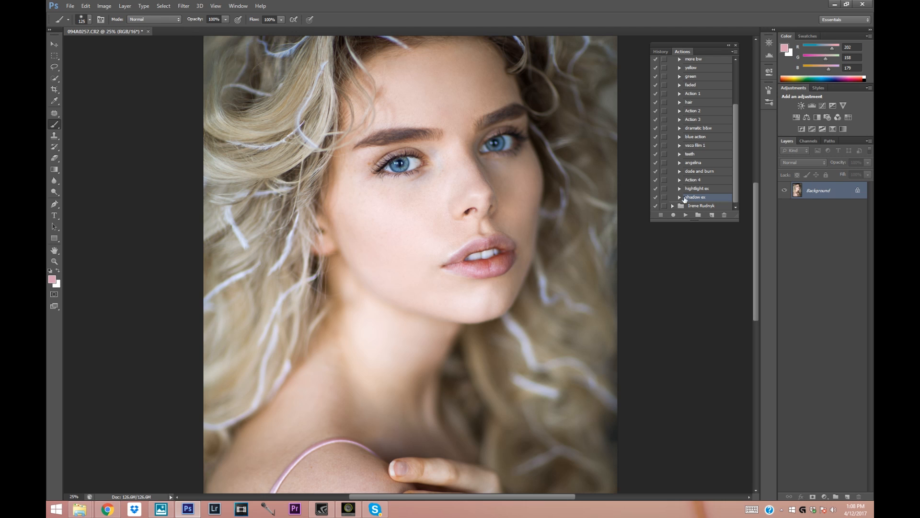
# Run the existing "highlight" action at the start of Set 1 to add a black-masked brightening layer
pyautogui.moveTo(692, 197); pyautogui.dragTo(735, 156)
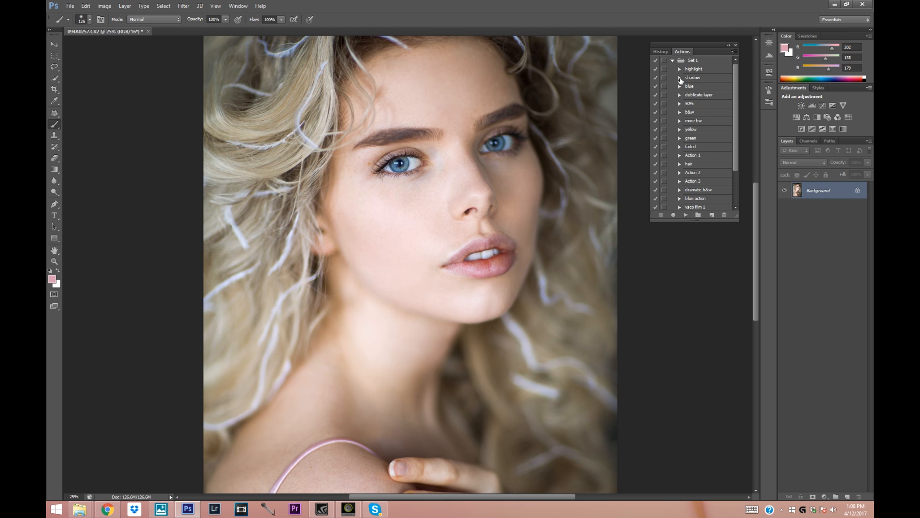
pyautogui.click(686, 69)
pyautogui.click(686, 215)
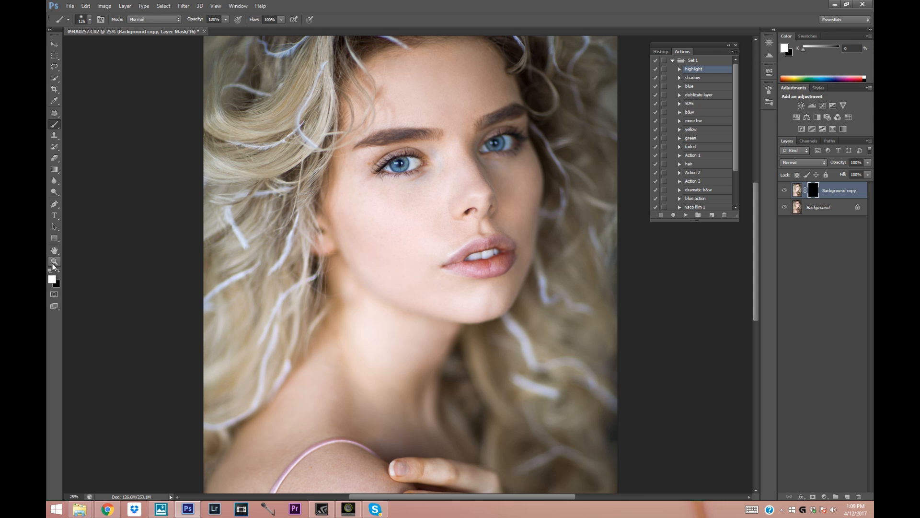
# Paint white on the highlight mask over the near eyelid and inner eye corner with a soft brush at 0% hardness
pyautogui.press('z')
pyautogui.click(399, 165)
pyautogui.press('b')
pyautogui.press('[')
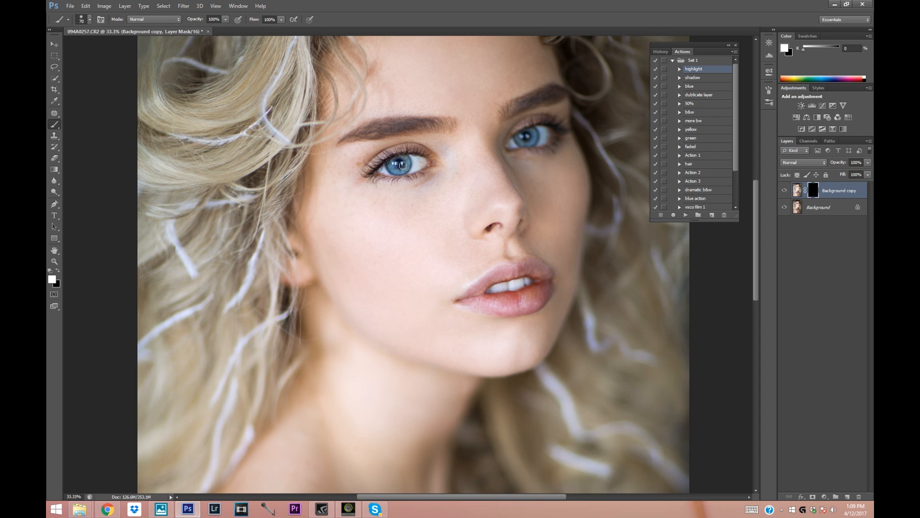
pyautogui.click(80, 19)
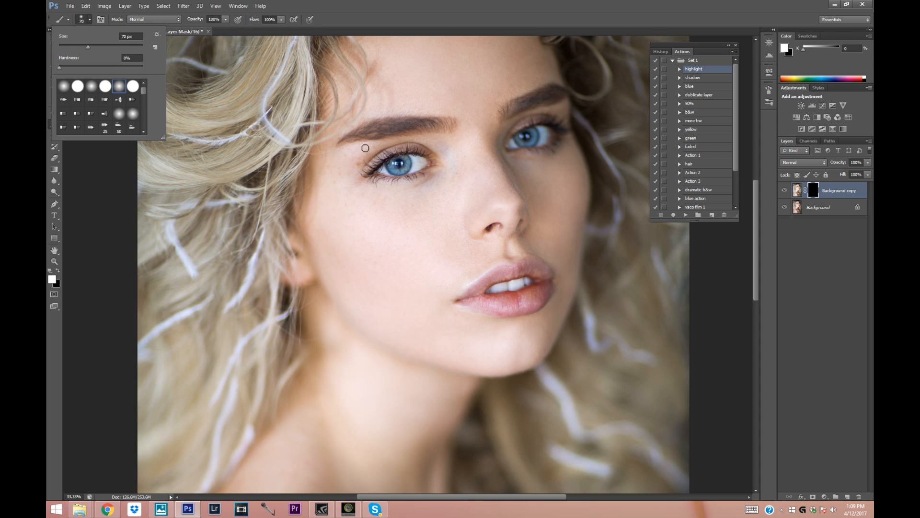
pyautogui.click(349, 152)
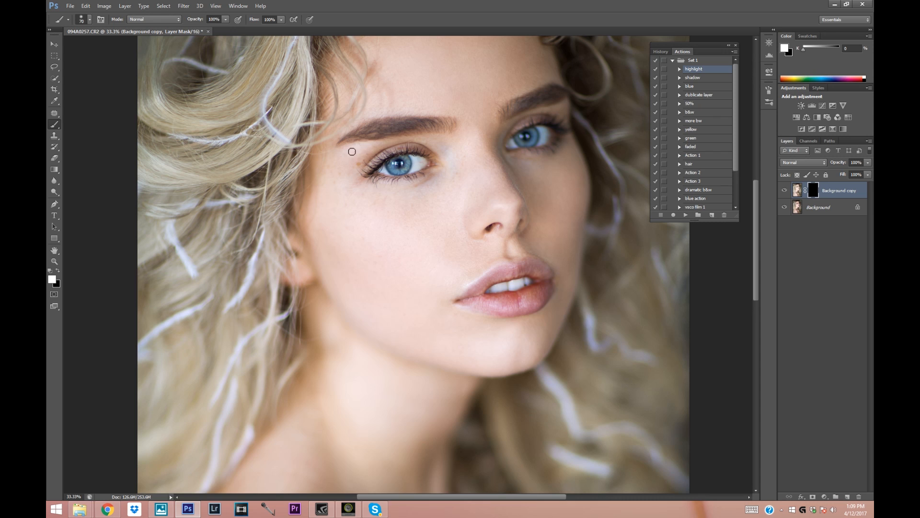
pyautogui.click(402, 142)
pyautogui.press(']')
pyautogui.press(']')
pyautogui.press(']')
pyautogui.moveTo(437, 152); pyautogui.dragTo(447, 167)
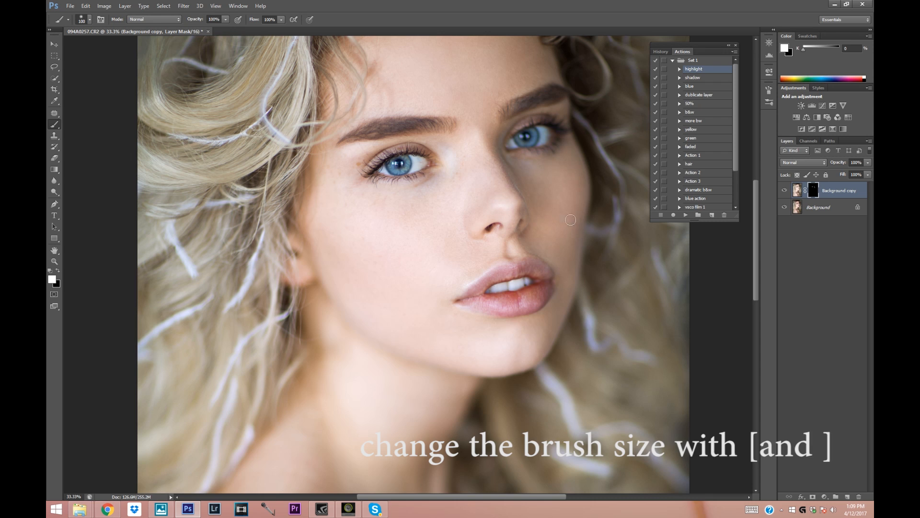
# Brighten the edge of the upper lip and the lower lip on the highlight mask with a 70 px brush
pyautogui.press('[')
pyautogui.press('[')
pyautogui.press('[')
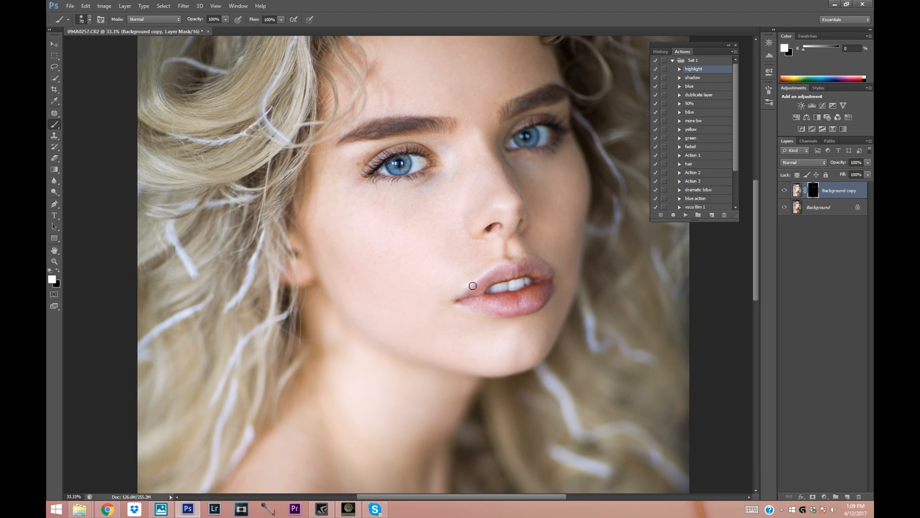
pyautogui.moveTo(524, 258)
pyautogui.mouseDown()
pyautogui.moveTo(493, 280)
pyautogui.moveTo(506, 304)
pyautogui.mouseUp()
pyautogui.press(']')
pyautogui.press(']')
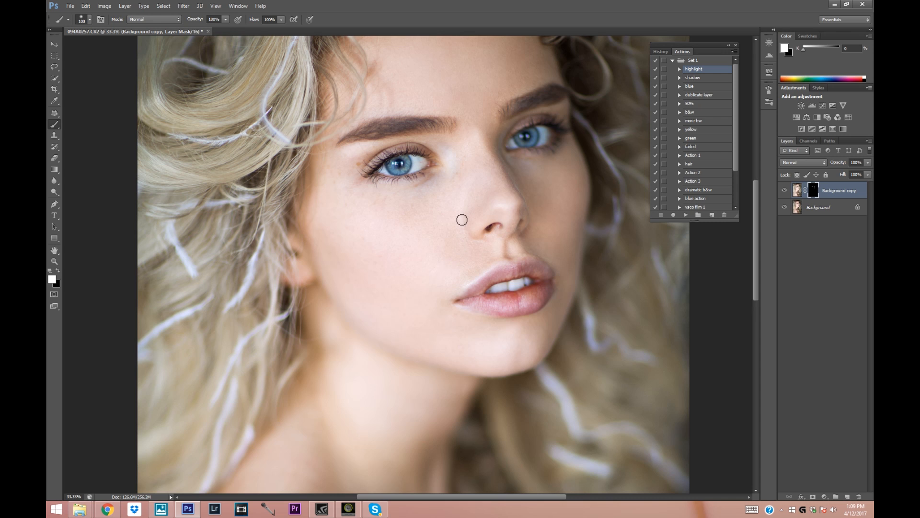
# Paint highlights on the near cheek and the chin through the mask with a larger soft brush
pyautogui.press(']')
pyautogui.press(']')
pyautogui.press(']')
pyautogui.press(']')
pyautogui.press('[')
pyautogui.press('[')
pyautogui.press('[')
pyautogui.press('[')
pyautogui.press('[')
pyautogui.press('[')
pyautogui.press('[')
pyautogui.press(']')
pyautogui.press(']')
pyautogui.press(']')
pyautogui.press(']')
pyautogui.press(']')
pyautogui.press(']')
pyautogui.press(']')
pyautogui.press(']')
pyautogui.press(']')
pyautogui.moveTo(343, 206)
pyautogui.mouseDown()
pyautogui.moveTo(372, 231)
pyautogui.moveTo(344, 199)
pyautogui.moveTo(373, 217)
pyautogui.moveTo(376, 205)
pyautogui.moveTo(383, 234)
pyautogui.mouseUp()
pyautogui.moveTo(520, 331)
pyautogui.mouseDown()
pyautogui.moveTo(520, 345)
pyautogui.moveTo(509, 339)
pyautogui.mouseUp()
# Paint highlights on the nose bridge, beneath the far eye and along the far cheek with a smaller brush
pyautogui.press('[')
pyautogui.press('[')
pyautogui.moveTo(475, 131); pyautogui.dragTo(484, 136)
pyautogui.press('[')
pyautogui.press('[')
pyautogui.press('[')
pyautogui.press('[')
pyautogui.press('[')
pyautogui.moveTo(526, 155)
pyautogui.mouseDown()
pyautogui.moveTo(553, 160)
pyautogui.moveTo(520, 161)
pyautogui.mouseUp()
pyautogui.press(']')
pyautogui.moveTo(584, 223)
pyautogui.mouseDown()
pyautogui.moveTo(570, 322)
pyautogui.moveTo(531, 373)
pyautogui.moveTo(591, 180)
pyautogui.mouseUp()
# Brighten the forehead above the eyebrows on the highlight mask with a large soft brush
pyautogui.scroll(2, 754, 237)
pyautogui.moveTo(495, 122)
pyautogui.mouseDown()
pyautogui.moveTo(499, 269)
pyautogui.moveTo(460, 130)
pyautogui.moveTo(412, 123)
pyautogui.moveTo(446, 107)
pyautogui.moveTo(418, 150)
pyautogui.mouseUp()
pyautogui.press(']')
pyautogui.press(']')
pyautogui.press(']')
pyautogui.press(']')
pyautogui.press(']')
pyautogui.press(']')
pyautogui.press(']')
pyautogui.press(']')
pyautogui.press(']')
pyautogui.press(']')
pyautogui.press(']')
pyautogui.press('[')
pyautogui.press('[')
pyautogui.press('[')
pyautogui.press('[')
pyautogui.press('[')
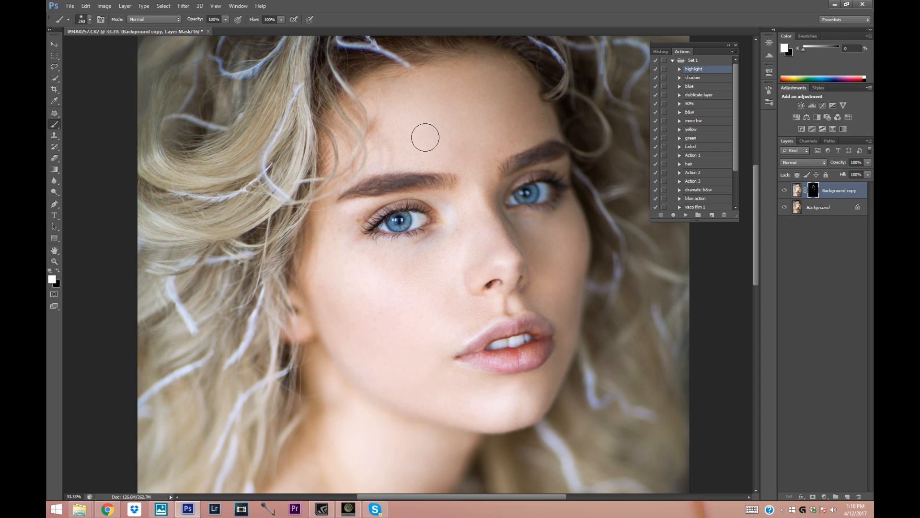
# Compare the whole portrait with and without the Background copy highlight layer
pyautogui.click(54, 250)
pyautogui.click(55, 261)
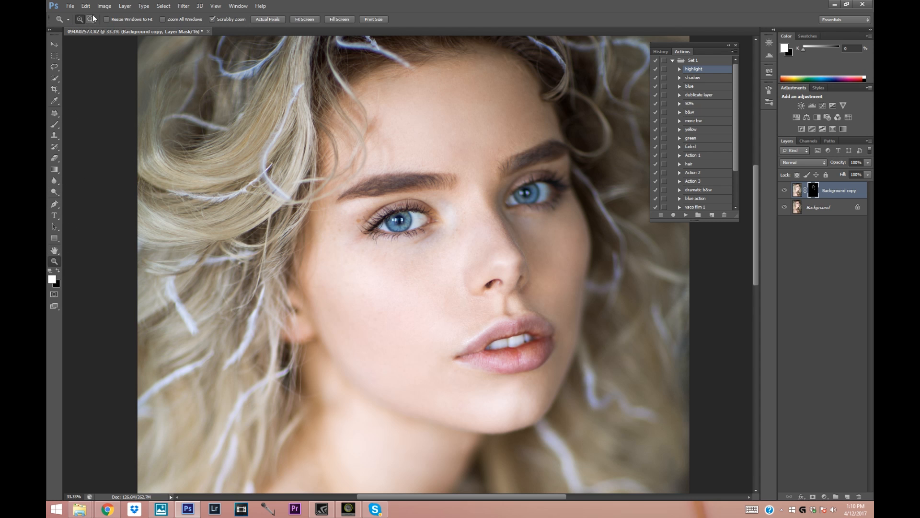
pyautogui.keyDown('alt'); pyautogui.click(339, 190); pyautogui.keyUp('alt')
pyautogui.keyDown('alt'); pyautogui.click(359, 232); pyautogui.keyUp('alt')
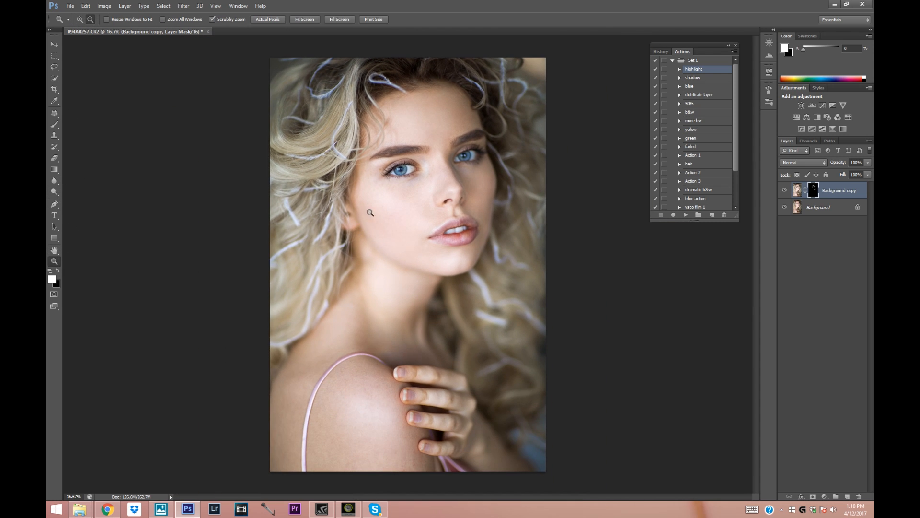
pyautogui.click(784, 189)
pyautogui.click(785, 190)
pyautogui.click(787, 191)
pyautogui.click(788, 193)
pyautogui.click(786, 191)
pyautogui.click(785, 190)
# Reduce the Background copy highlight layer's opacity to 81% and check the effect against the original
pyautogui.press('b')
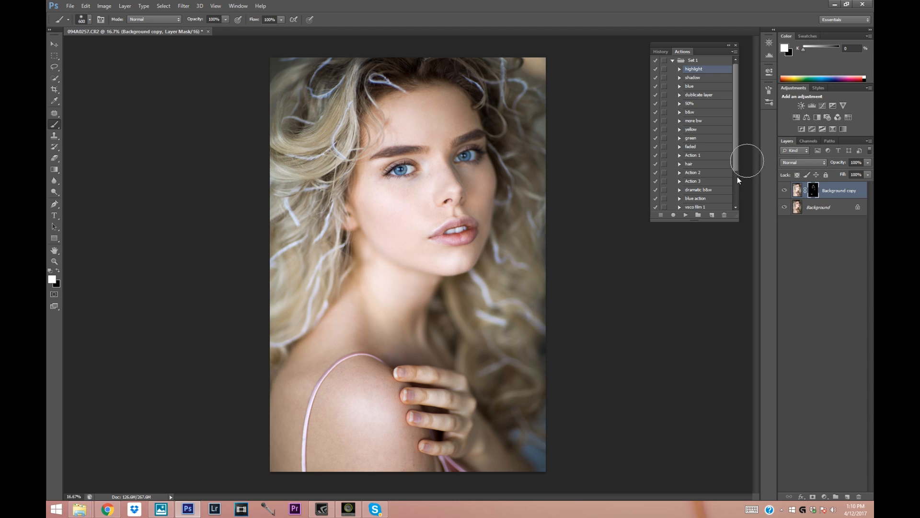
pyautogui.click(868, 163)
pyautogui.click(785, 191)
pyautogui.click(784, 190)
# Refine the highlight mask with brushes of varying size and compare the portrait with and without the layer
pyautogui.press(']')
pyautogui.press(']')
pyautogui.press(']')
pyautogui.press(']')
pyautogui.press(']')
pyautogui.press('[')
pyautogui.press('[')
pyautogui.press('[')
pyautogui.press('[')
pyautogui.press('[')
pyautogui.press('[')
pyautogui.press('[')
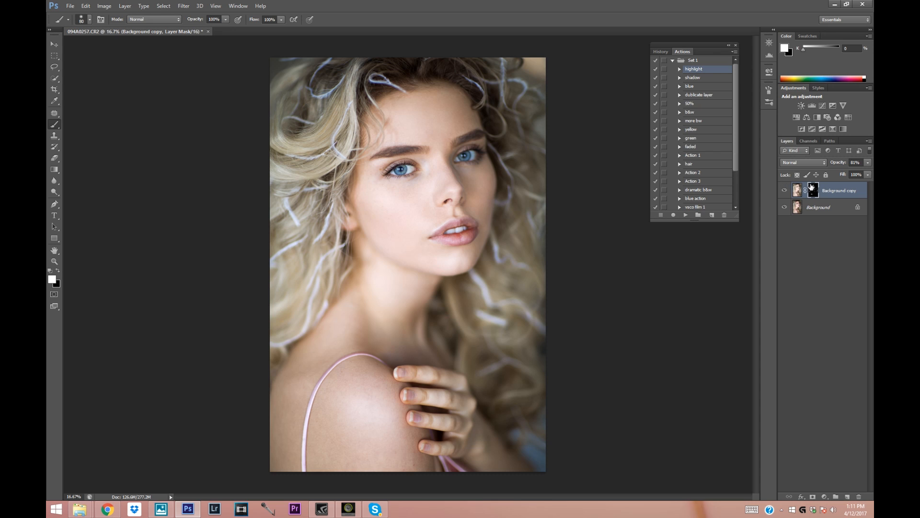
pyautogui.click(785, 189)
pyautogui.click(784, 190)
# Run the "shadow" action on the Background layer to add a black-masked darkening layer beneath the highlights
pyautogui.click(824, 208)
pyautogui.click(691, 78)
pyautogui.click(686, 215)
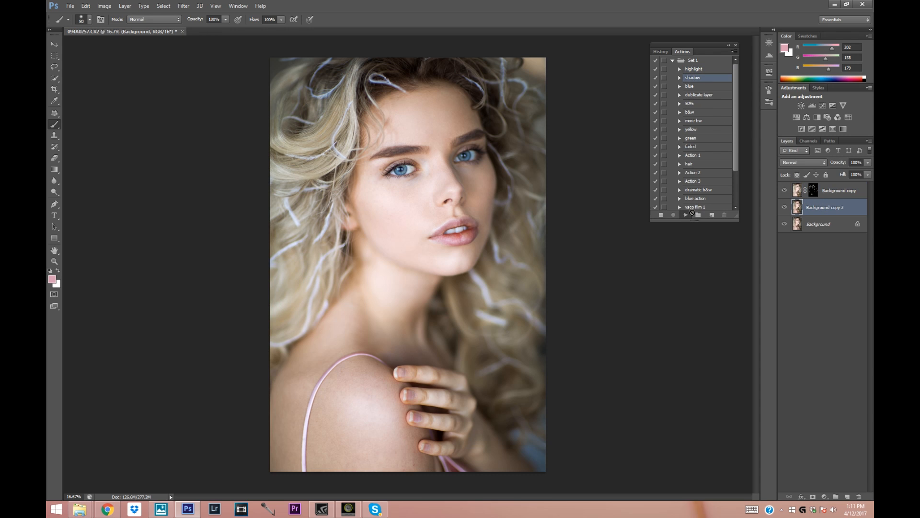
# Paint white on the shadow mask around the eyes and eyebrows with a small brush of about 20 px
pyautogui.click(54, 262)
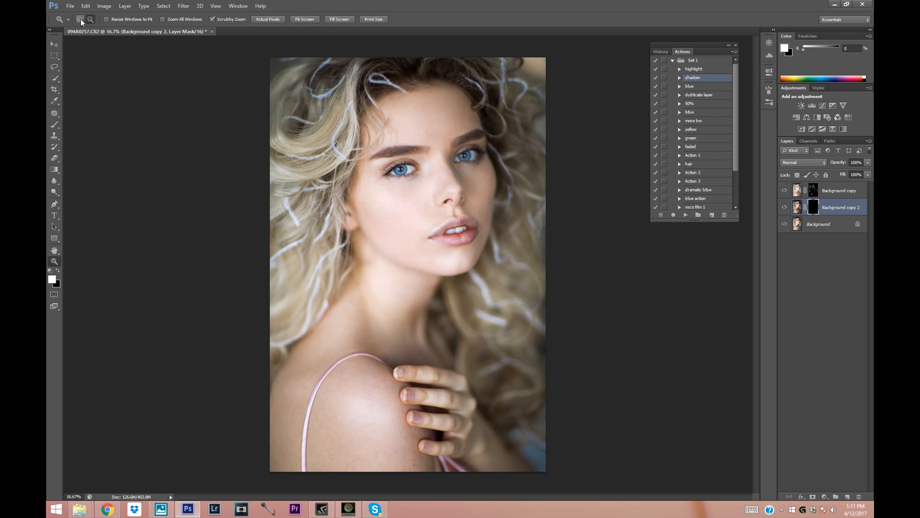
pyautogui.click(402, 153)
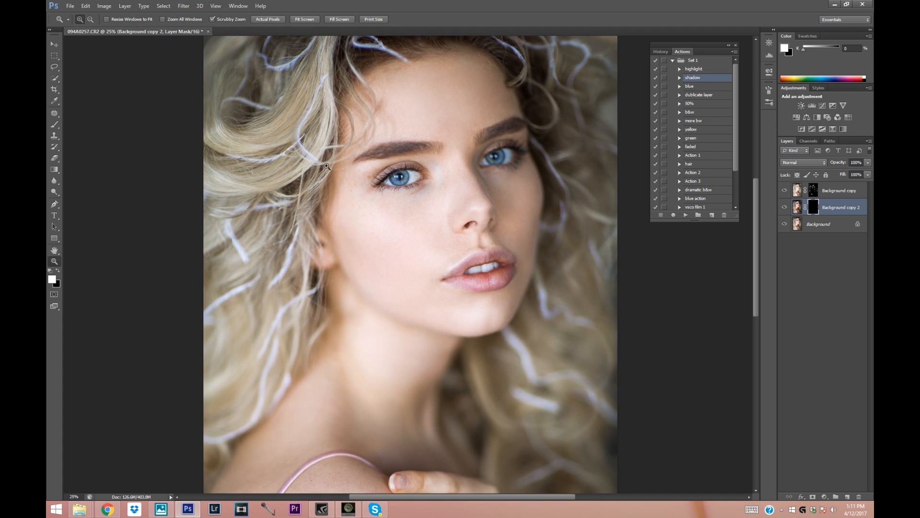
pyautogui.click(54, 124)
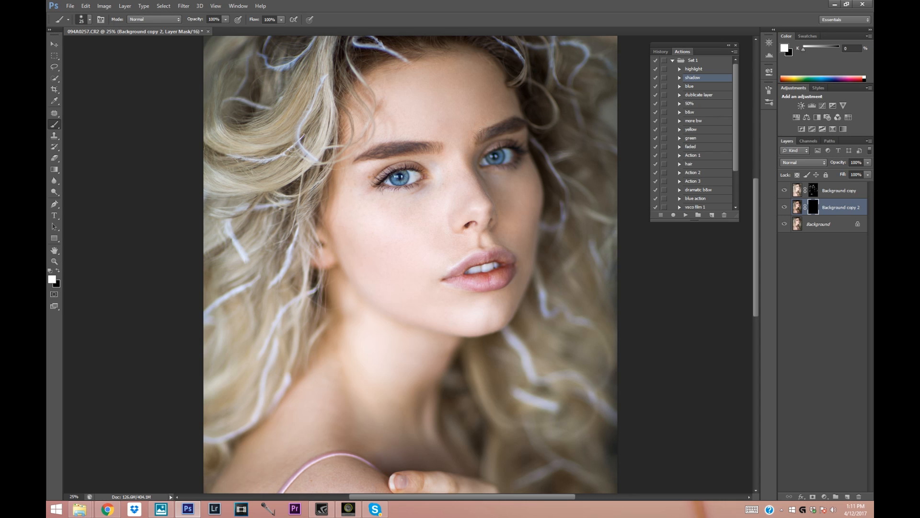
pyautogui.click(484, 140)
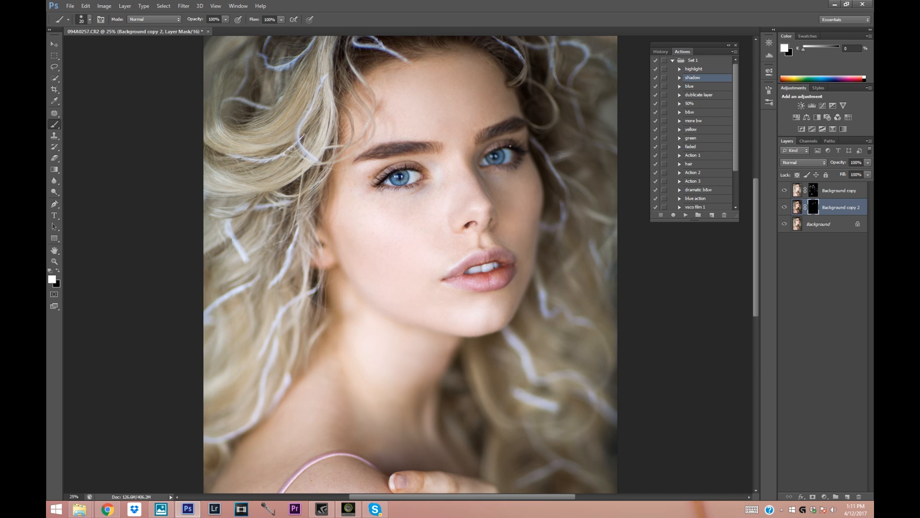
# Paint shadows along the far cheek and beside the mouth on the shadow mask with an enlarged soft brush
pyautogui.press(']')
pyautogui.press(']')
pyautogui.press(']')
pyautogui.press(']')
pyautogui.press(']')
pyautogui.press(']')
pyautogui.press(']')
pyautogui.press(']')
pyautogui.press(']')
pyautogui.press(']')
pyautogui.press(']')
pyautogui.press(']')
pyautogui.press(']')
pyautogui.press(']')
pyautogui.press('[')
pyautogui.press('[')
pyautogui.press('[')
pyautogui.press('[')
pyautogui.press('[')
pyautogui.press(']')
pyautogui.press(']')
pyautogui.press(']')
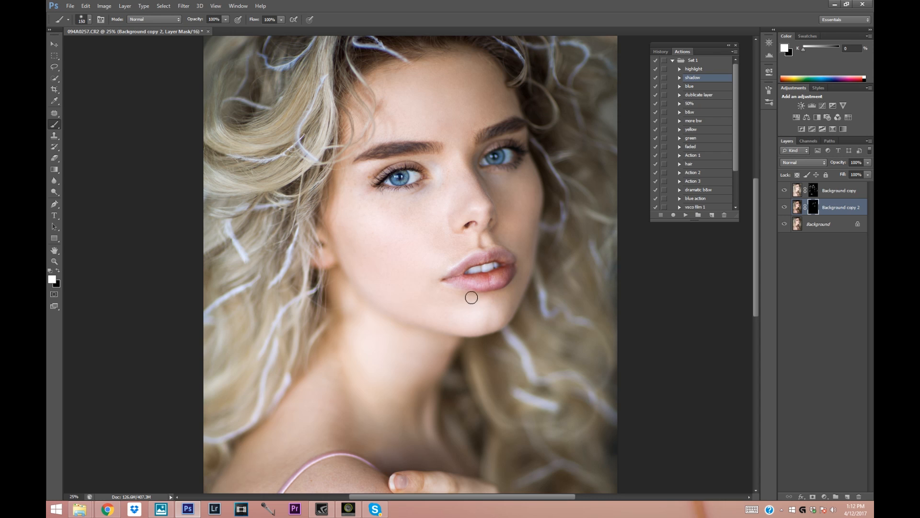
pyautogui.moveTo(508, 209)
pyautogui.mouseDown()
pyautogui.moveTo(493, 264)
pyautogui.moveTo(501, 278)
pyautogui.mouseUp()
pyautogui.moveTo(506, 264)
pyautogui.mouseDown()
pyautogui.moveTo(481, 286)
pyautogui.moveTo(545, 196)
pyautogui.moveTo(530, 285)
pyautogui.mouseUp()
# Darken the near jawline and the side of the neck on the shadow mask with a 300 px brush
pyautogui.press(']')
pyautogui.press(']')
pyautogui.press(']')
pyautogui.press(']')
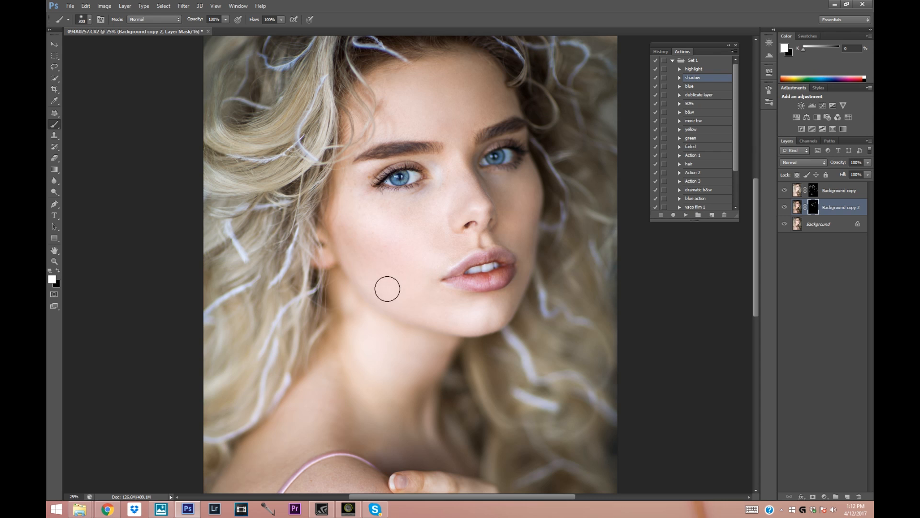
pyautogui.moveTo(362, 302)
pyautogui.mouseDown()
pyautogui.moveTo(354, 281)
pyautogui.moveTo(358, 301)
pyautogui.moveTo(336, 290)
pyautogui.moveTo(468, 343)
pyautogui.moveTo(427, 365)
pyautogui.moveTo(349, 375)
pyautogui.mouseUp()
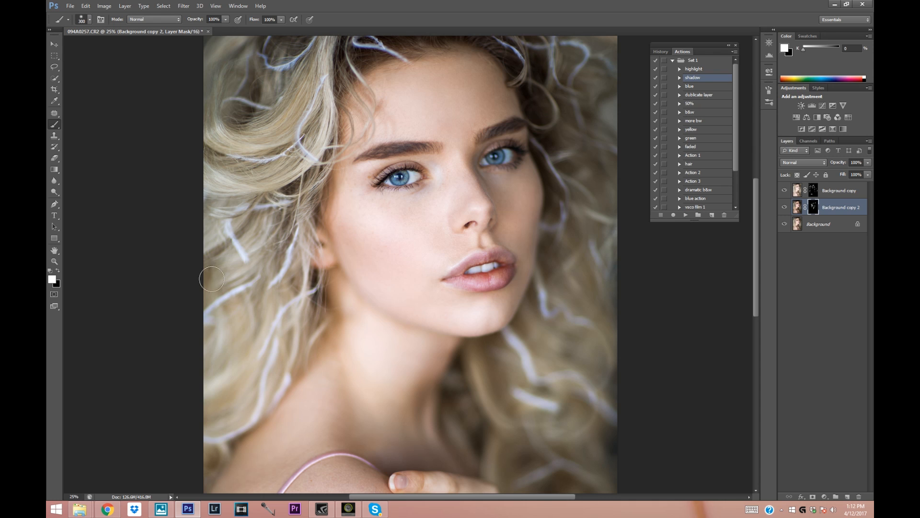
# Switch back to the Brush tool and shrink its tip for finer work on the shadow mask
pyautogui.click(54, 261)
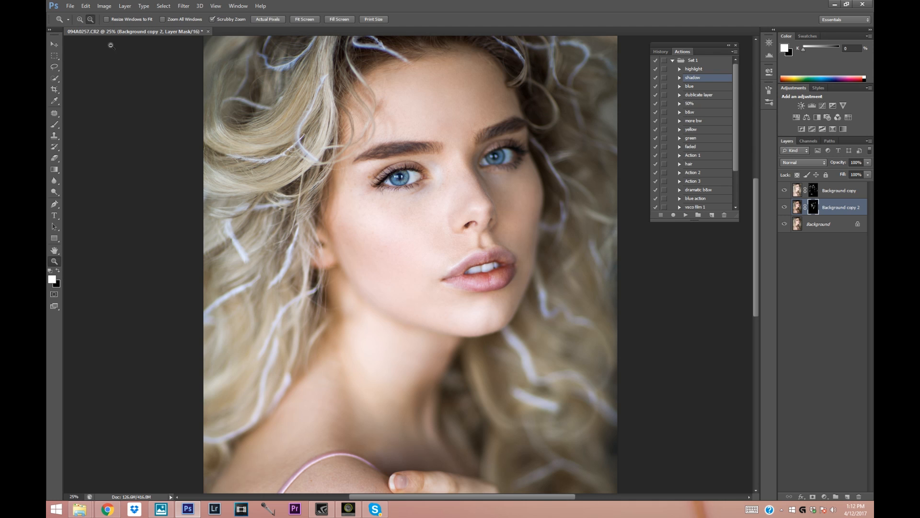
pyautogui.click(361, 162)
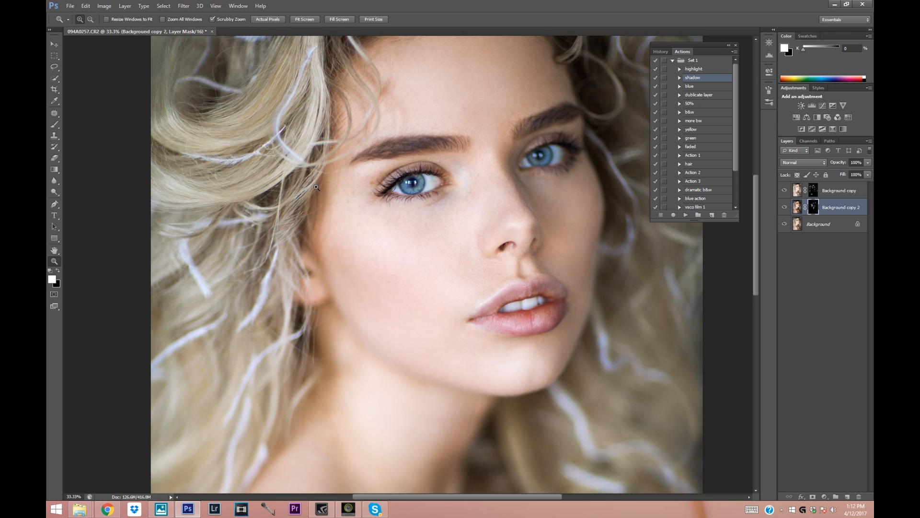
pyautogui.click(58, 123)
pyautogui.press('[')
pyautogui.press('[')
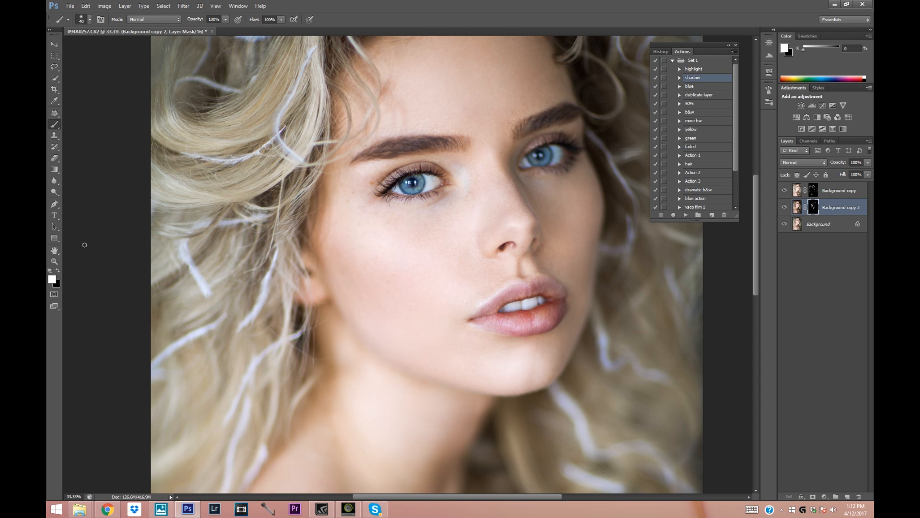
# Compare the whole portrait with and without the shadow layer, and with and without the highlight layer
pyautogui.click(55, 261)
pyautogui.click(90, 19)
pyautogui.click(388, 177)
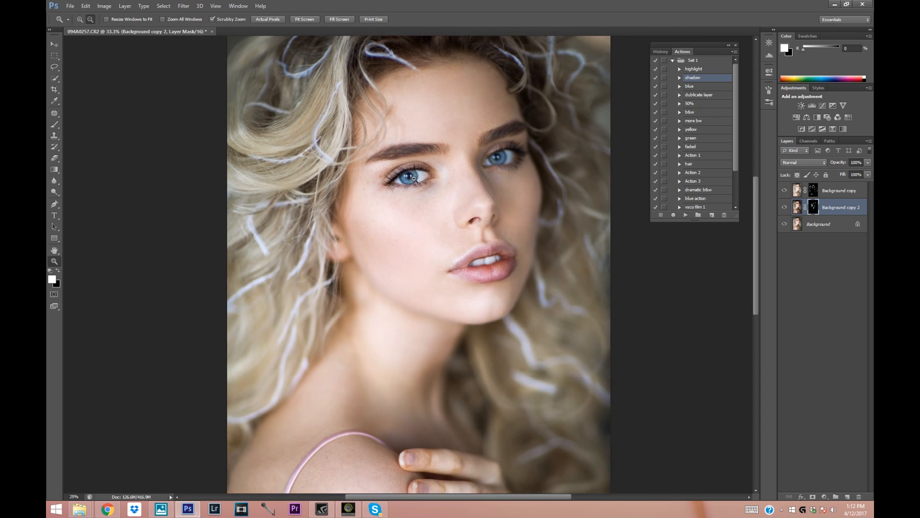
pyautogui.click(785, 207)
pyautogui.click(785, 208)
pyautogui.click(785, 207)
pyautogui.click(785, 207)
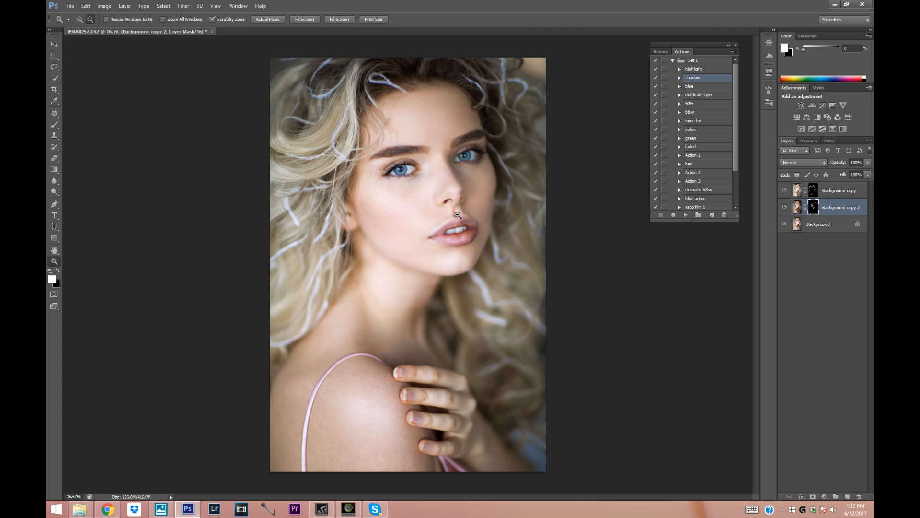
pyautogui.click(457, 215)
pyautogui.click(784, 207)
pyautogui.click(784, 207)
pyautogui.click(784, 191)
pyautogui.click(784, 190)
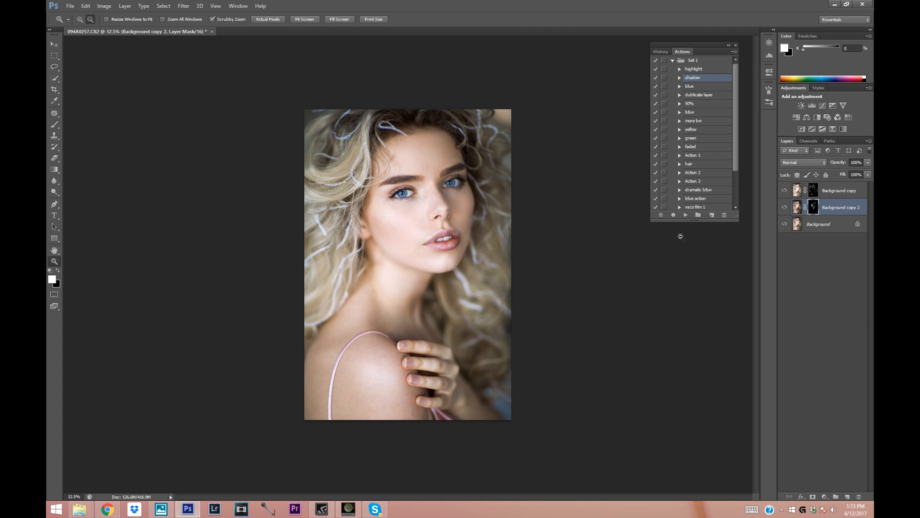
# Put the highlight layer Background copy and the shadow layer Background copy 2 into a new layer group
pyautogui.click(836, 496)
pyautogui.moveTo(826, 190)
pyautogui.mouseDown()
pyautogui.moveTo(831, 205)
pyautogui.moveTo(817, 188)
pyautogui.mouseUp()
pyautogui.keyDown('shift'); pyautogui.click(839, 217); pyautogui.keyUp('shift')
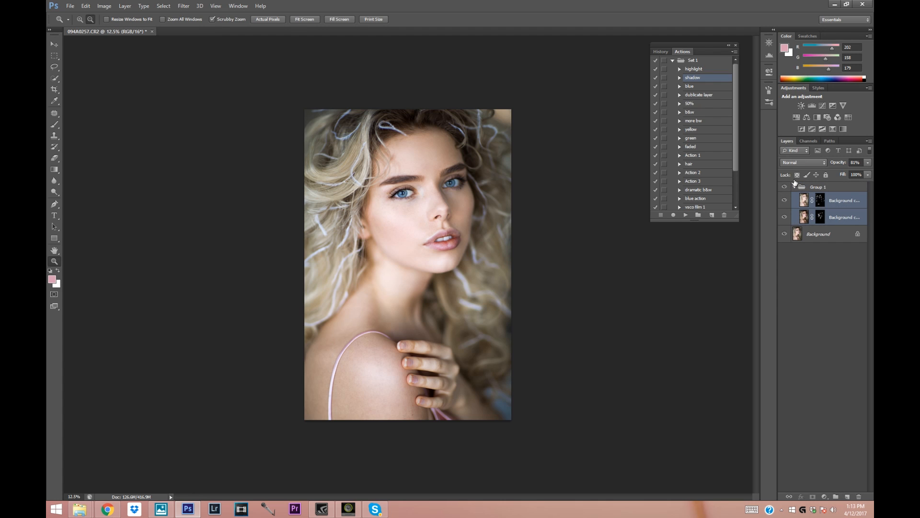
# Toggle the visibility of Group 1 repeatedly to compare the portrait before and after dodging and burning
pyautogui.click(783, 187)
pyautogui.click(783, 187)
pyautogui.click(783, 188)
pyautogui.click(783, 188)
pyautogui.click(783, 187)
pyautogui.click(784, 188)
pyautogui.click(783, 188)
pyautogui.click(783, 188)
# Merge Group 1 with the Background layer into a single layer
pyautogui.click(834, 187)
pyautogui.keyDown('ctrl'); pyautogui.click(818, 238); pyautogui.keyUp('ctrl')
pyautogui.rightClick(817, 237)
pyautogui.click(807, 286)
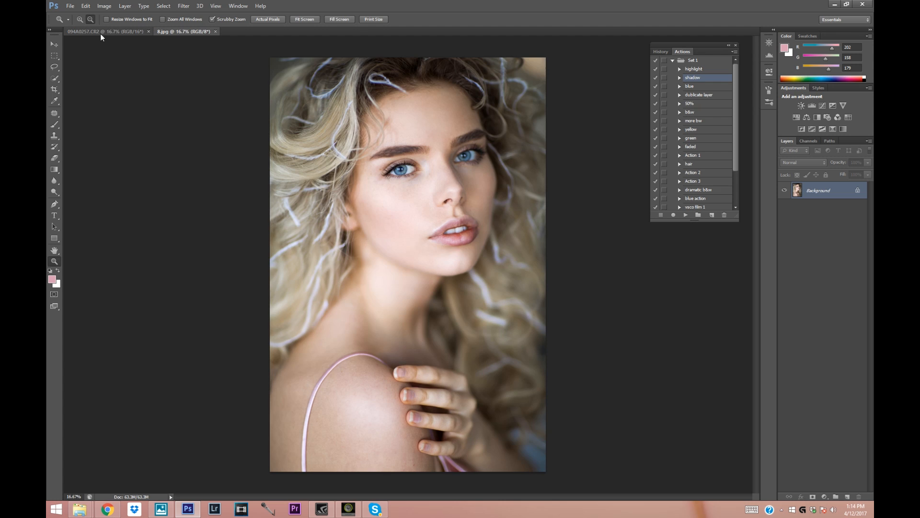
# Compare the unretouched 094A0257.CR2 with the finished 8.jpg by switching back and forth between the two open documents
pyautogui.click(96, 29)
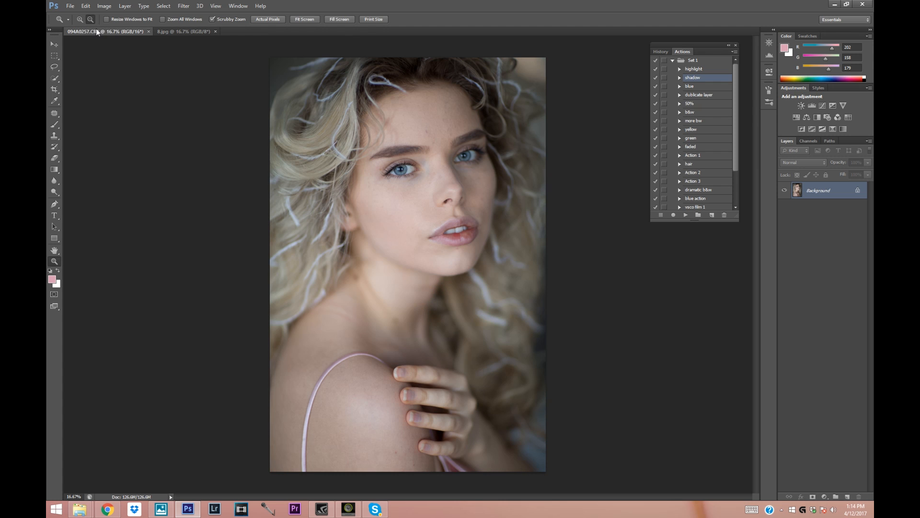
pyautogui.click(161, 30)
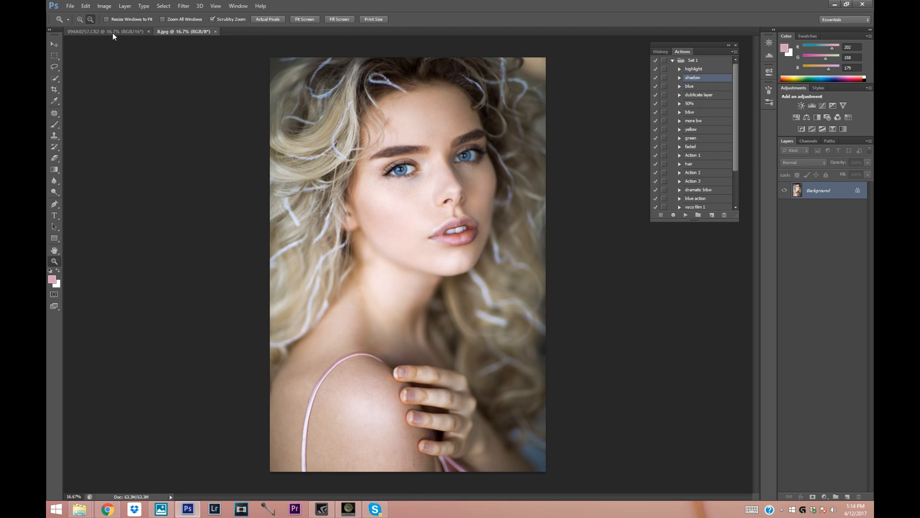
pyautogui.click(114, 32)
pyautogui.click(184, 32)
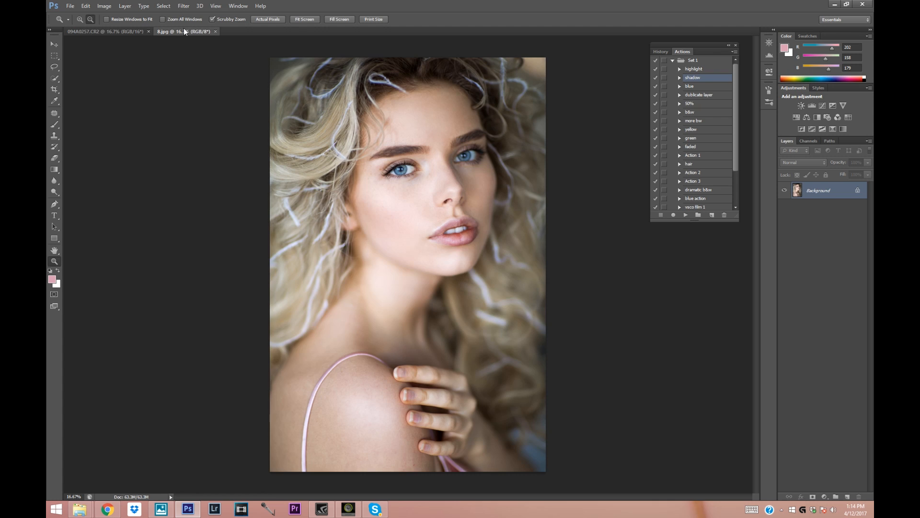